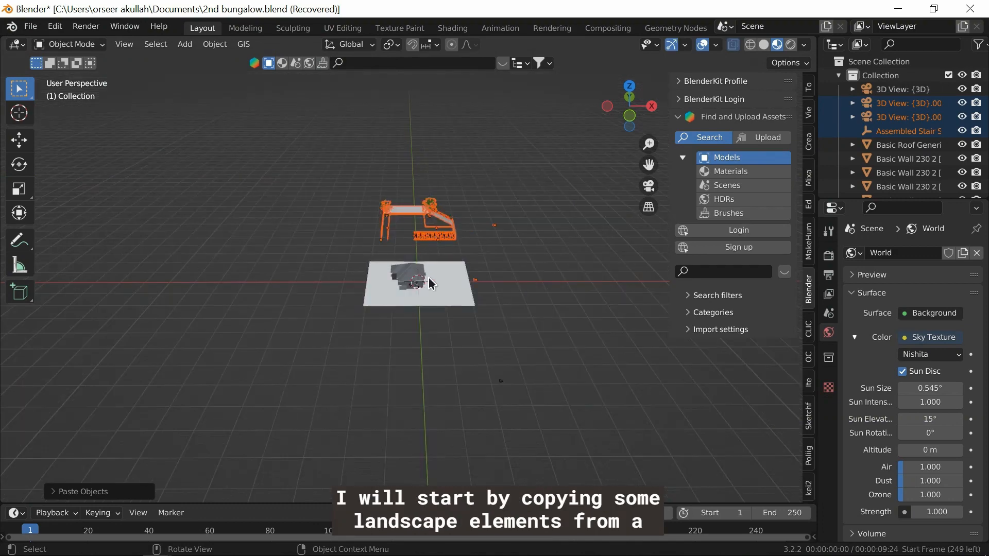
- Move the pasted fence, walls and trees along the Y axis until they sit on the ground plane around the house
key(g)
key(y)
click(441, 332)
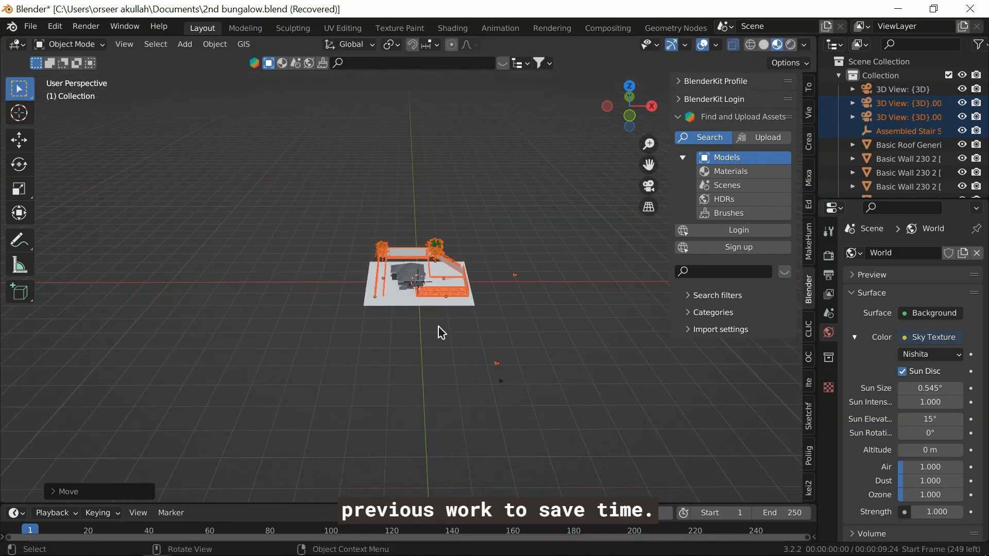
key(KP_7)
scroll(434, 269, up, 4)
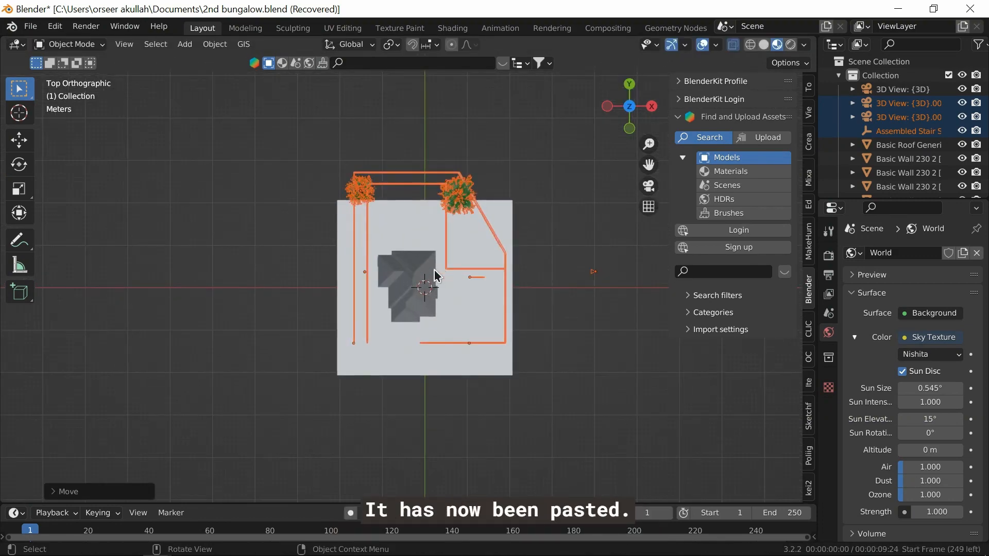
key(g)
key(y)
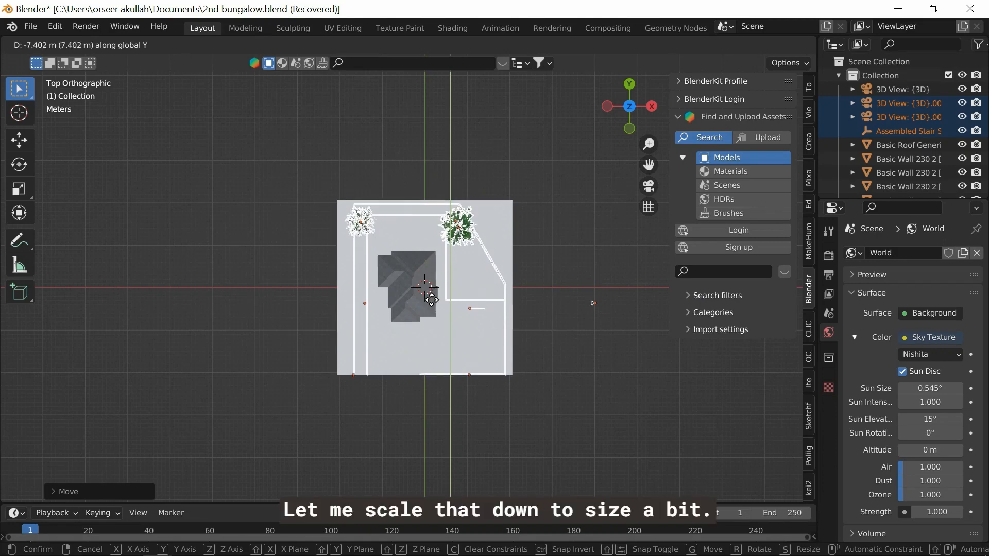
click(431, 301)
- Scale the pasted landscape elements down slightly along the Z axis only, to lower the fence and trees relative to the house
middle_drag(417, 353, 421, 263)
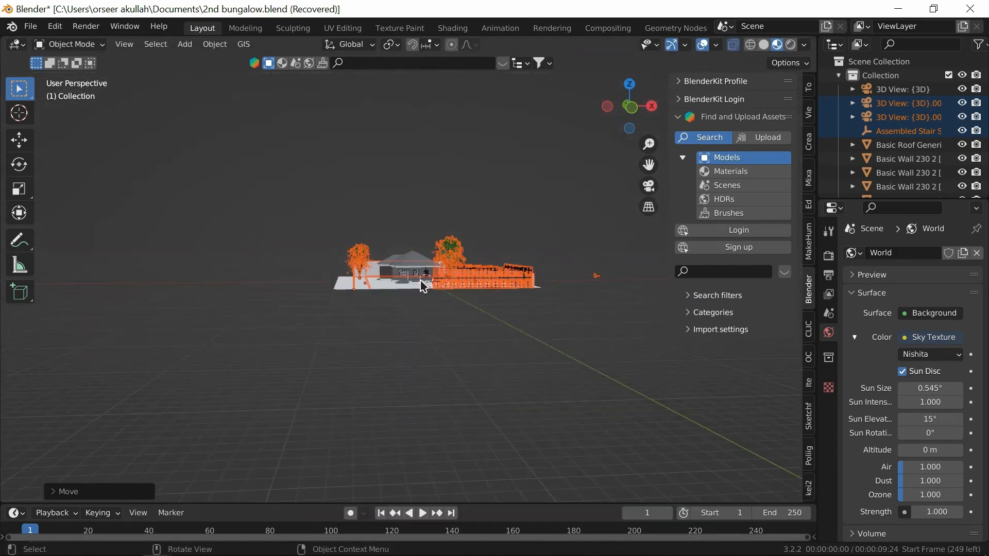
scroll(409, 301, up, 4)
mouse_move(408, 302)
middle_down()
mouse_move(442, 316)
mouse_move(397, 287)
mouse_move(411, 285)
mouse_move(360, 271)
middle_up()
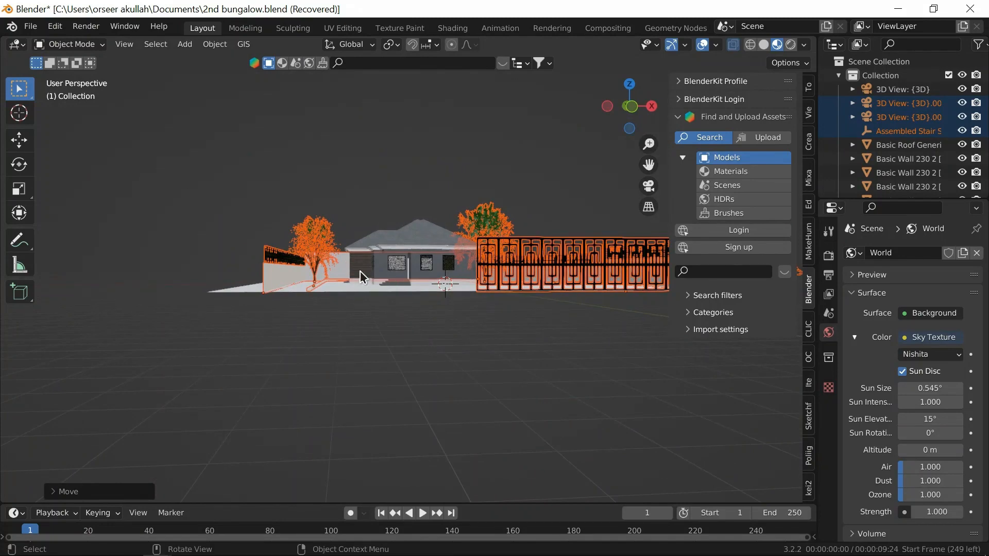
key(z)
key(Escape)
key(s)
key(z)
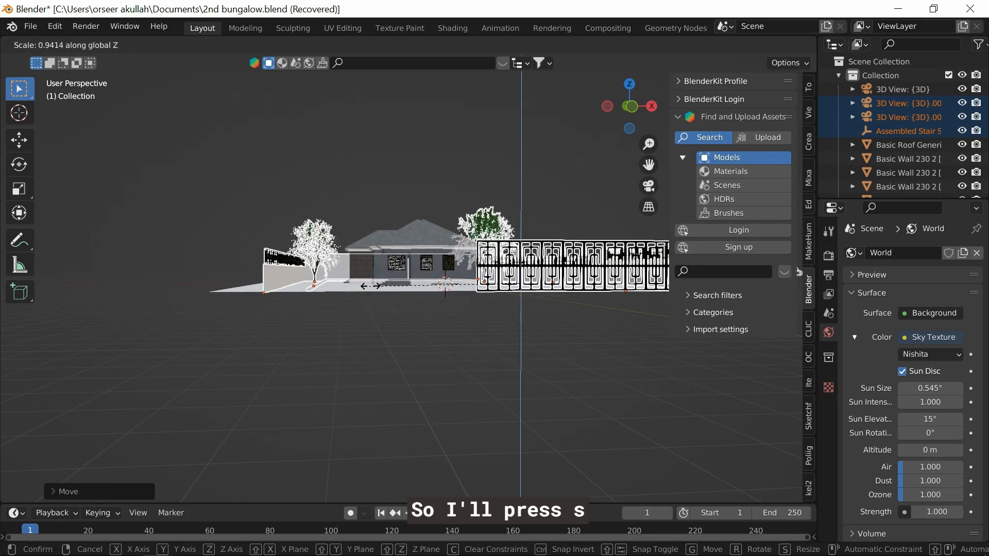
click(378, 283)
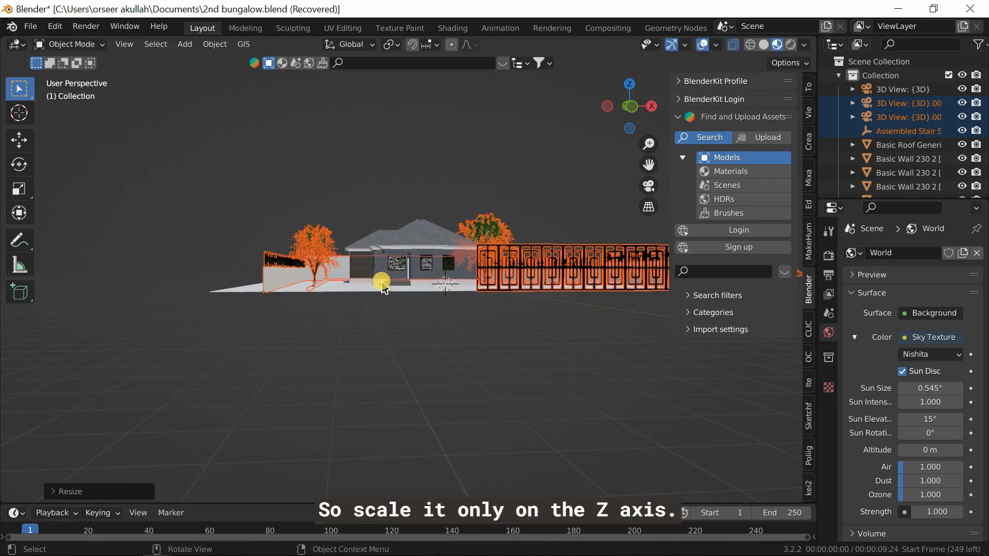
- Delete the small stray strip lying on the ground plane beside the house
middle_drag(382, 281, 468, 395)
scroll(468, 395, up, 2)
click(595, 292)
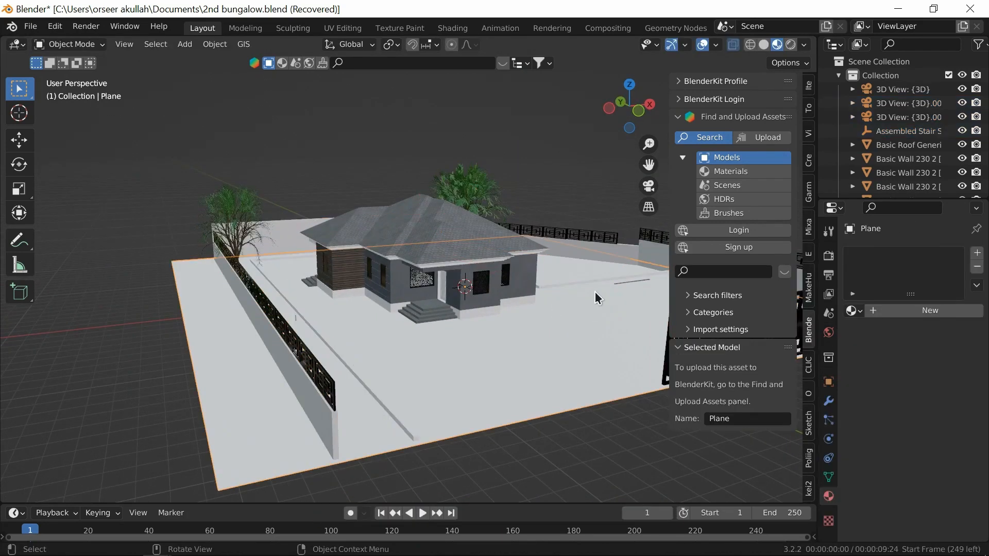
click(618, 281)
key(Delete)
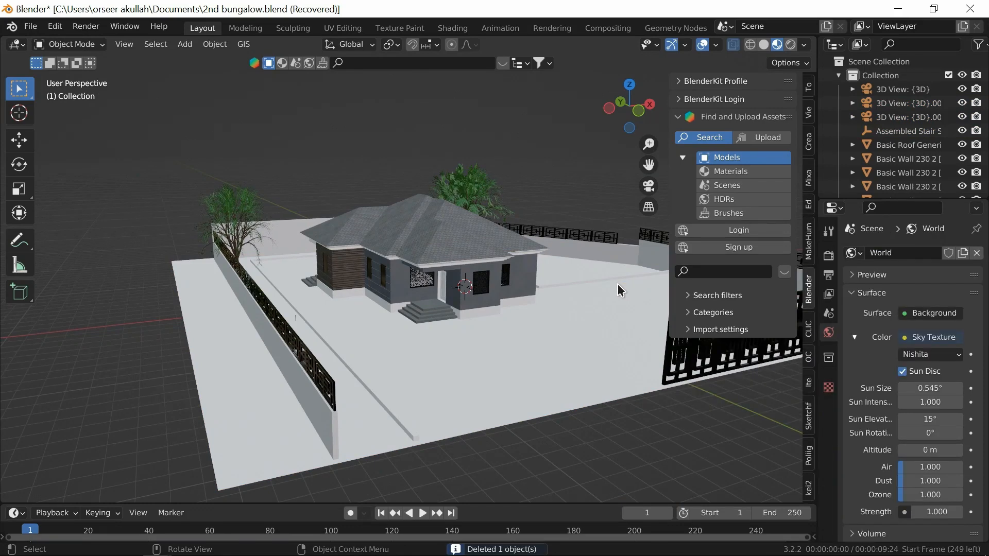
- Select the front entrance door above the steps and add a new material to it
scroll(588, 281, down, 3)
middle_drag(557, 280, 514, 280)
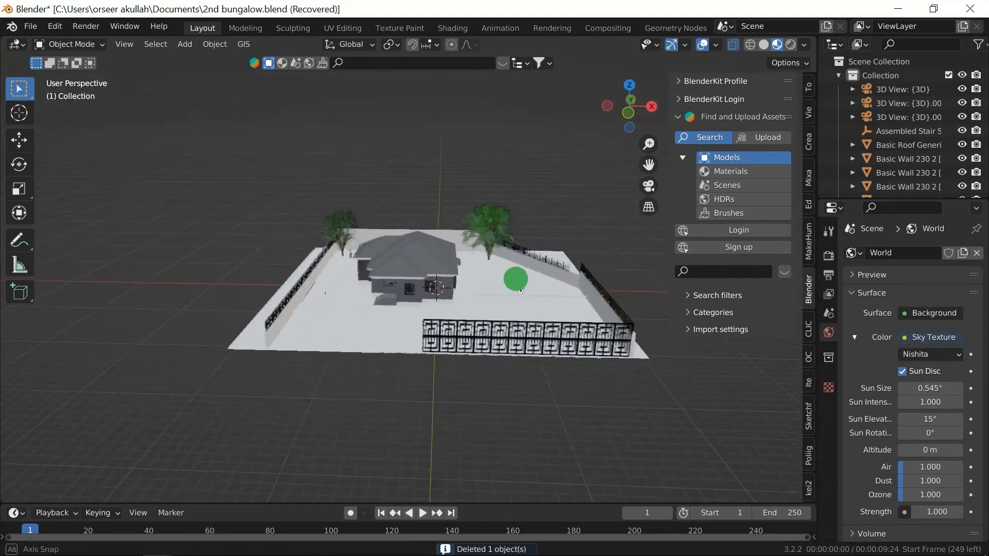
scroll(486, 316, up, 2)
middle_drag(486, 316, 330, 297)
scroll(444, 296, up, 4)
scroll(477, 310, down, 3)
scroll(483, 296, up, 4)
click(438, 356)
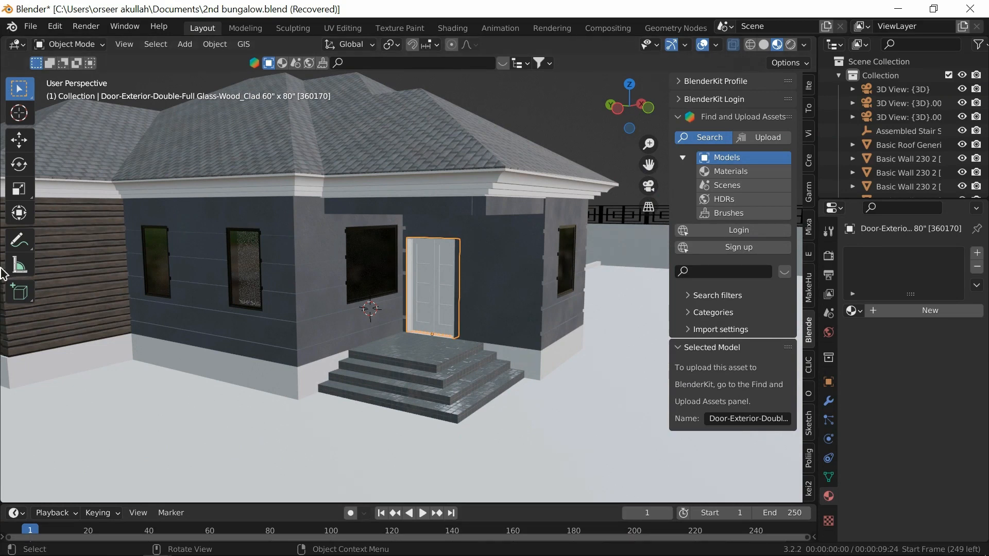
click(480, 549)
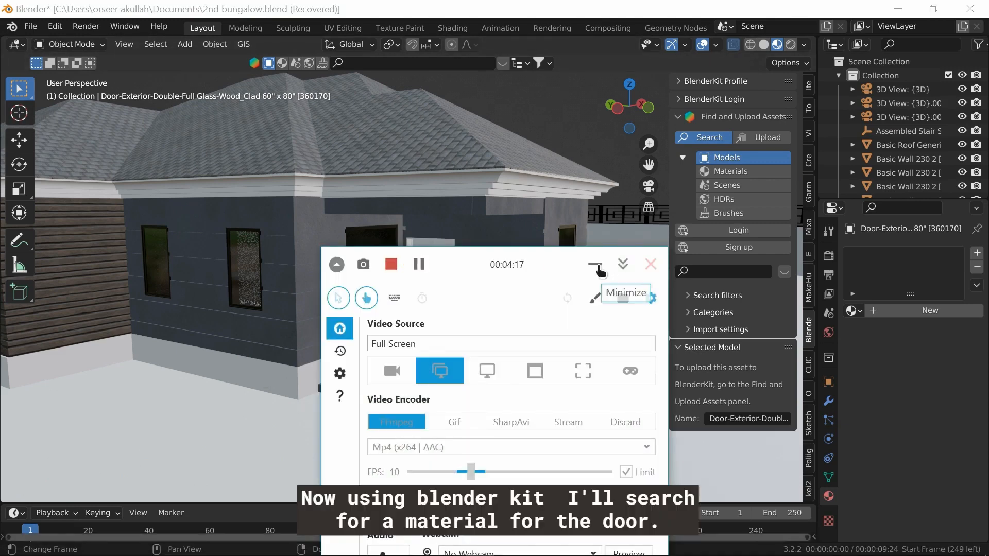
click(595, 264)
click(438, 268)
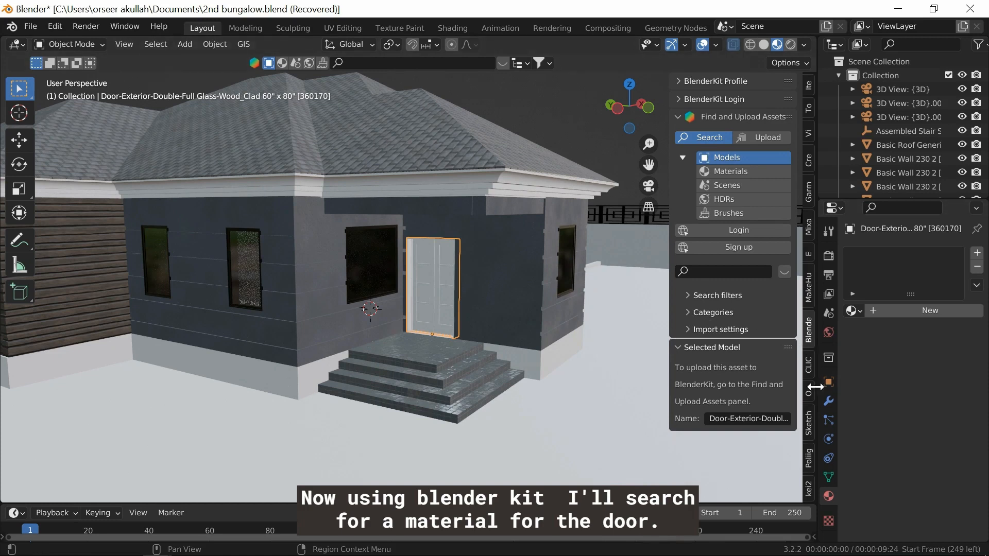
click(896, 311)
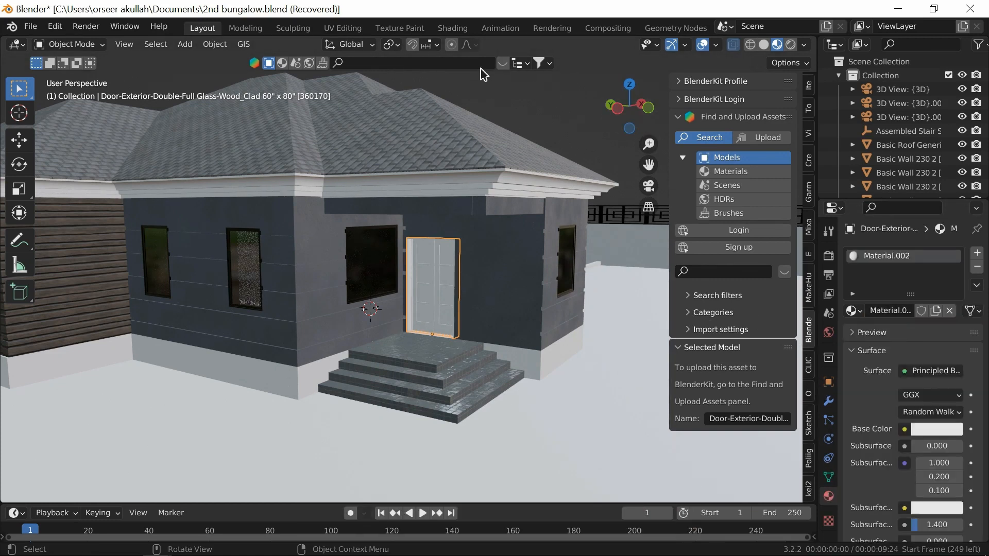
- Switch the BlenderKit asset search to materials and search for "wood"
click(283, 63)
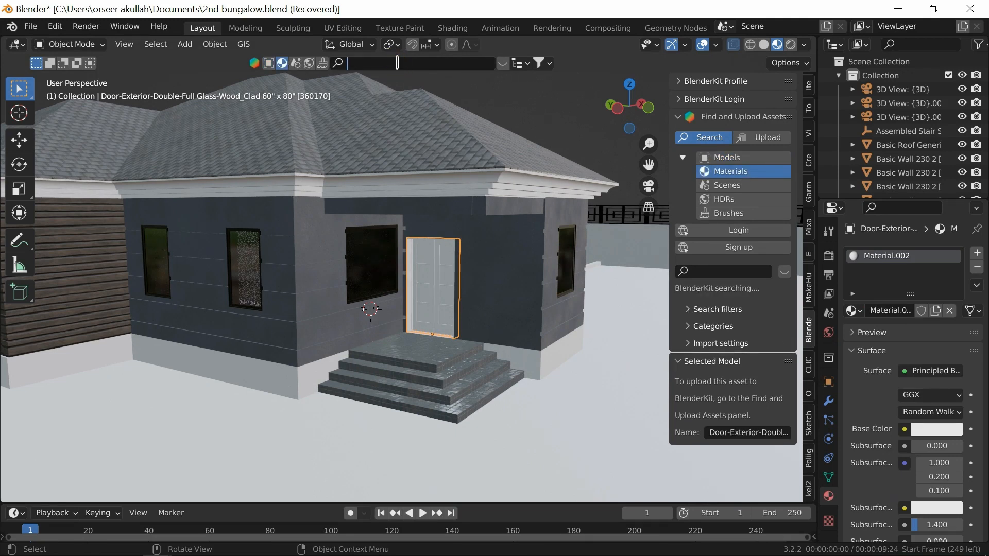
click(481, 62)
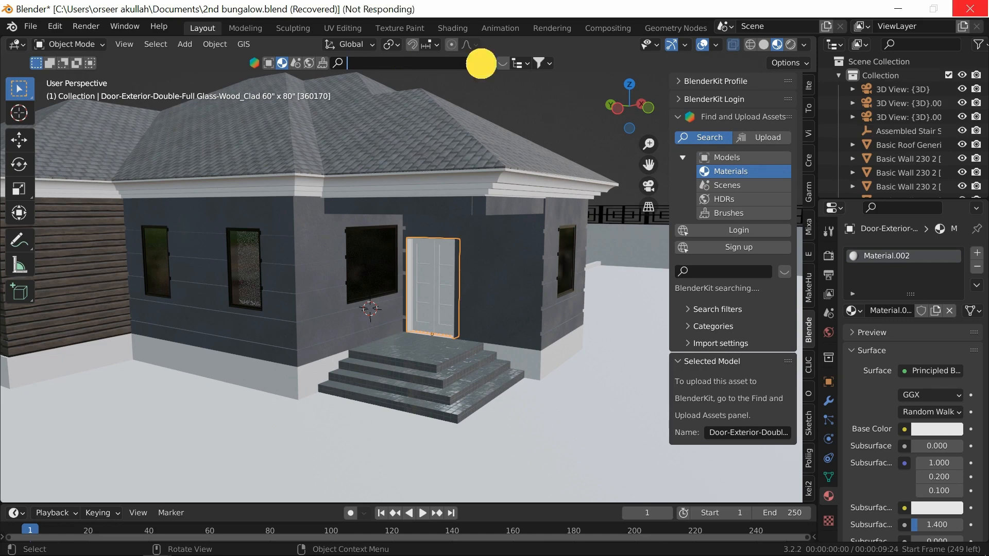
text(wood)
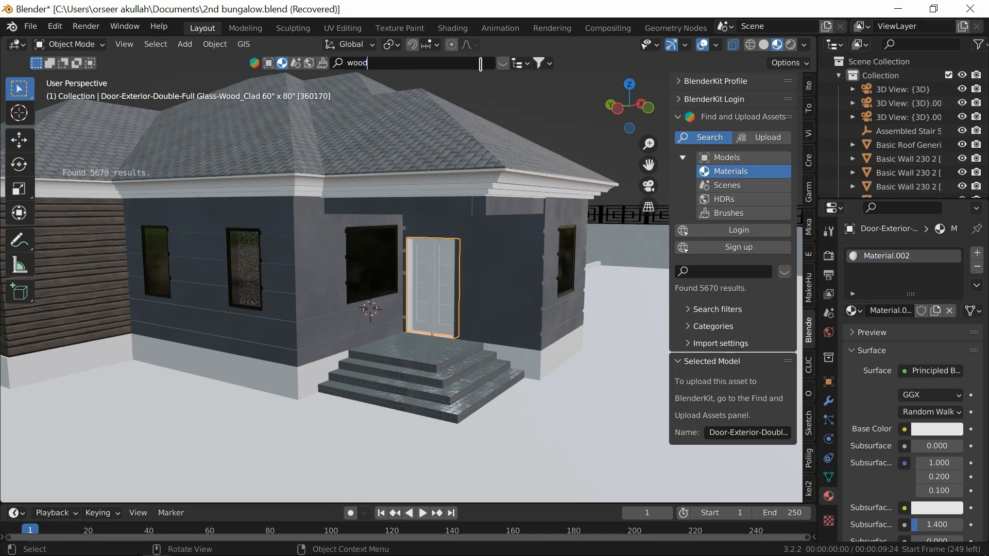
click(501, 63)
click(503, 63)
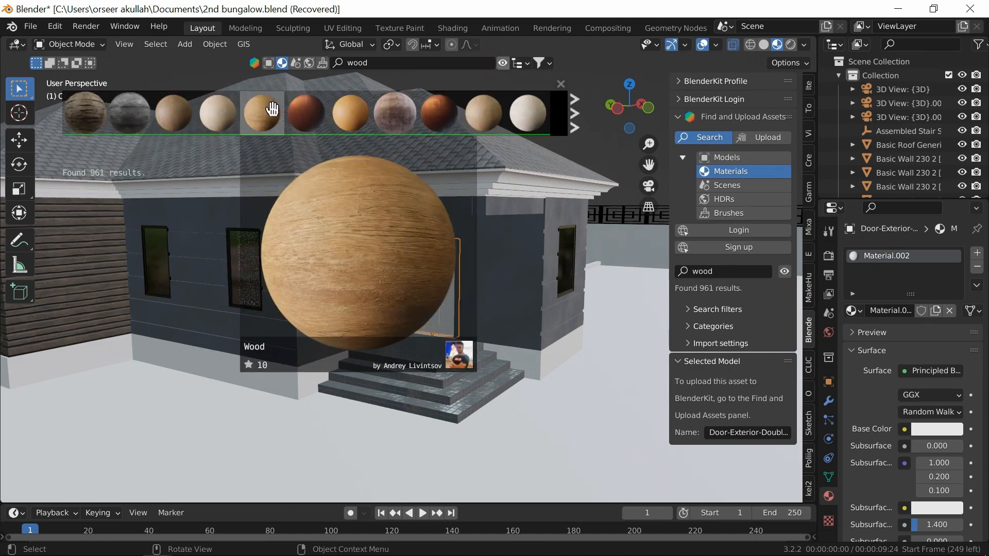
- Browse through the wood materials and apply Wood procedural to the front door
click(578, 120)
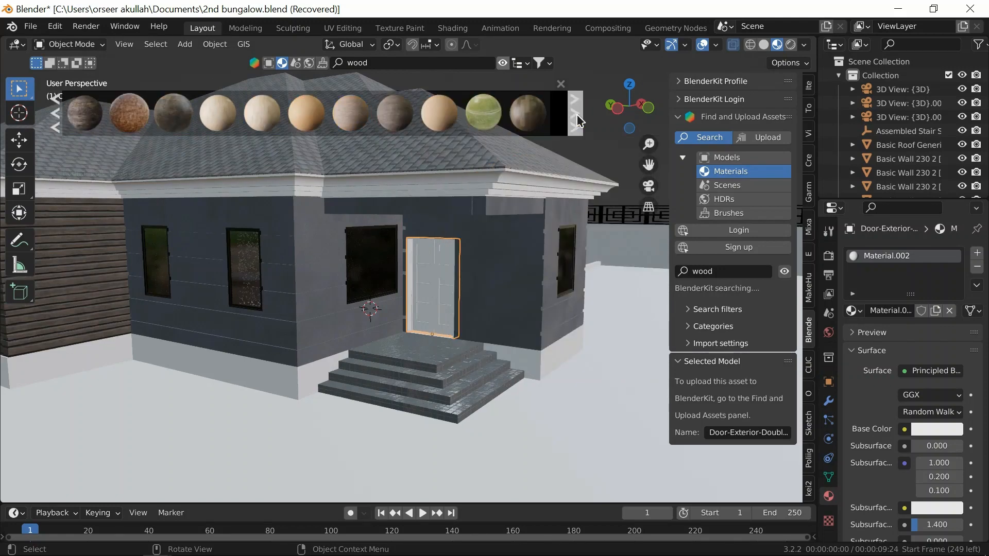
click(576, 114)
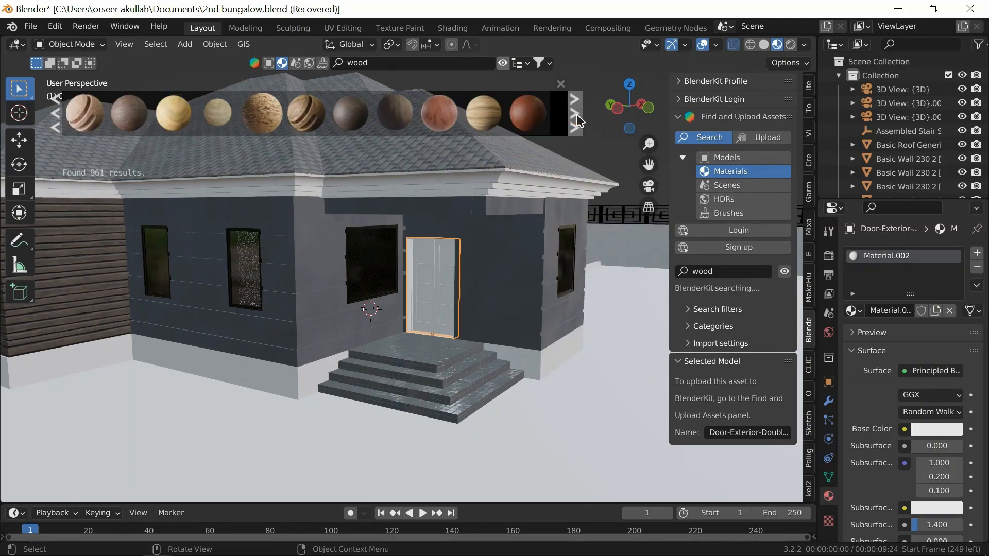
click(578, 121)
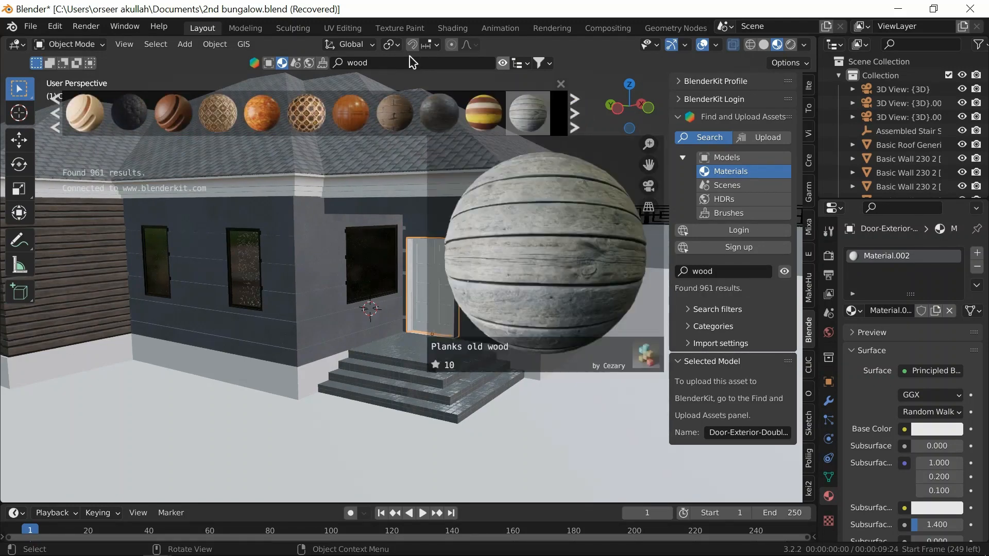
mouse_move(328, 106)
mouse_move(265, 107)
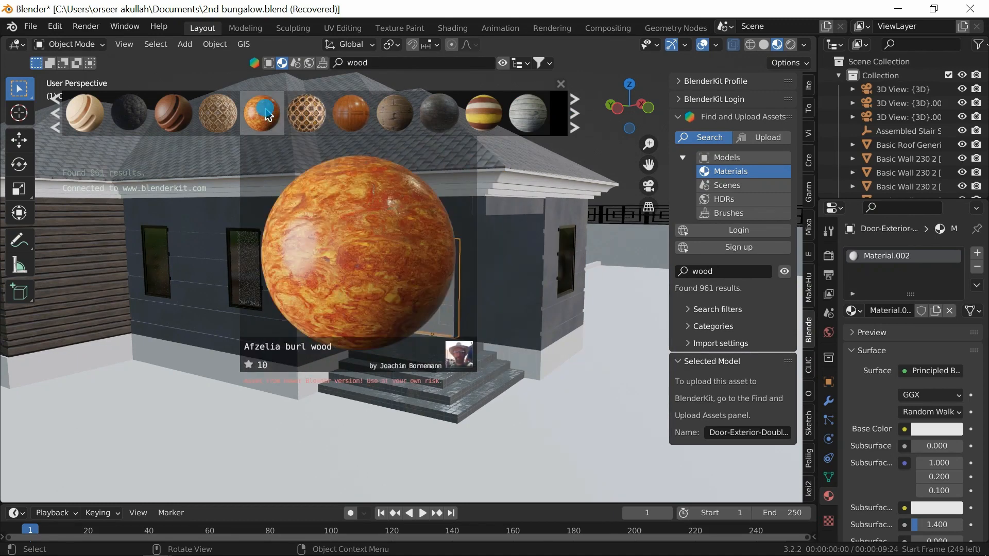
right_click(265, 107)
key(Escape)
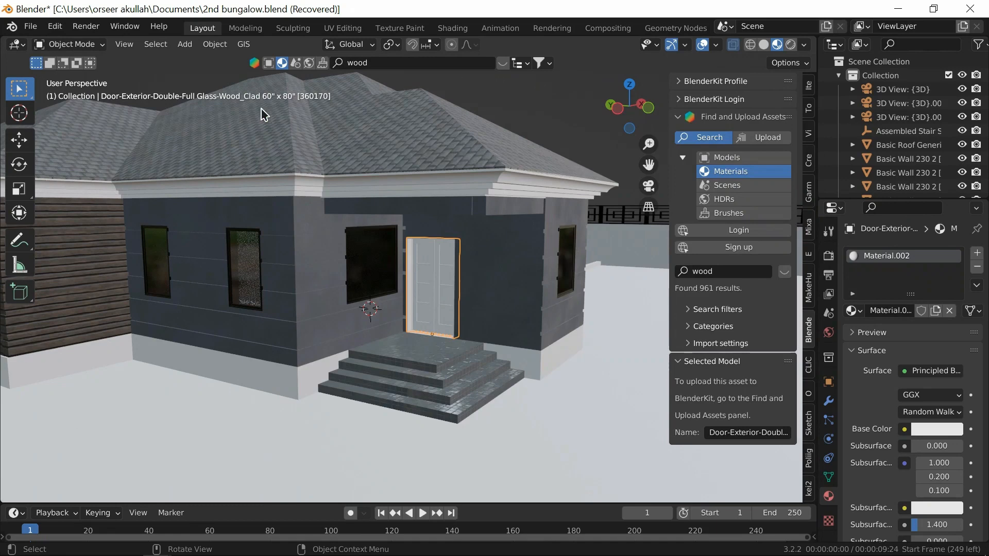
click(501, 62)
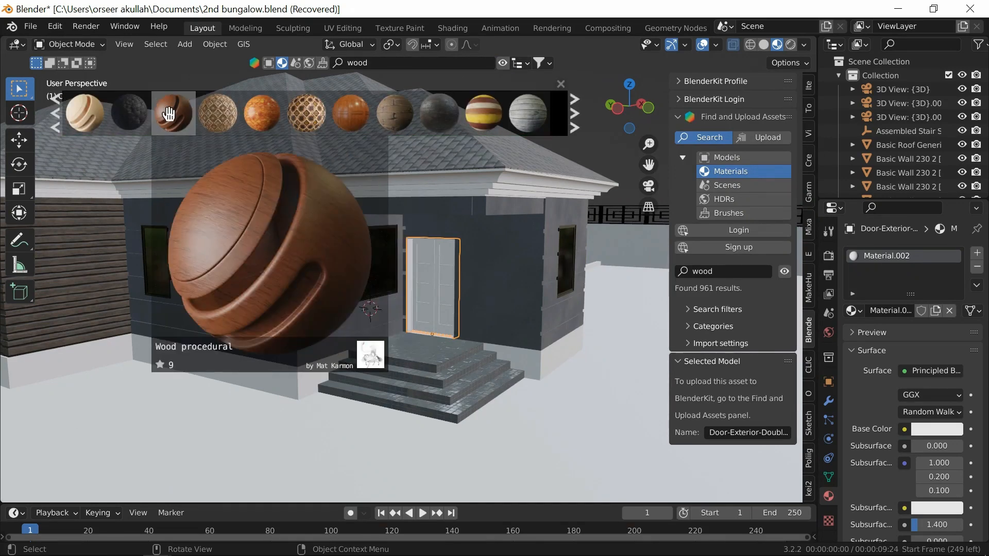
right_click(170, 114)
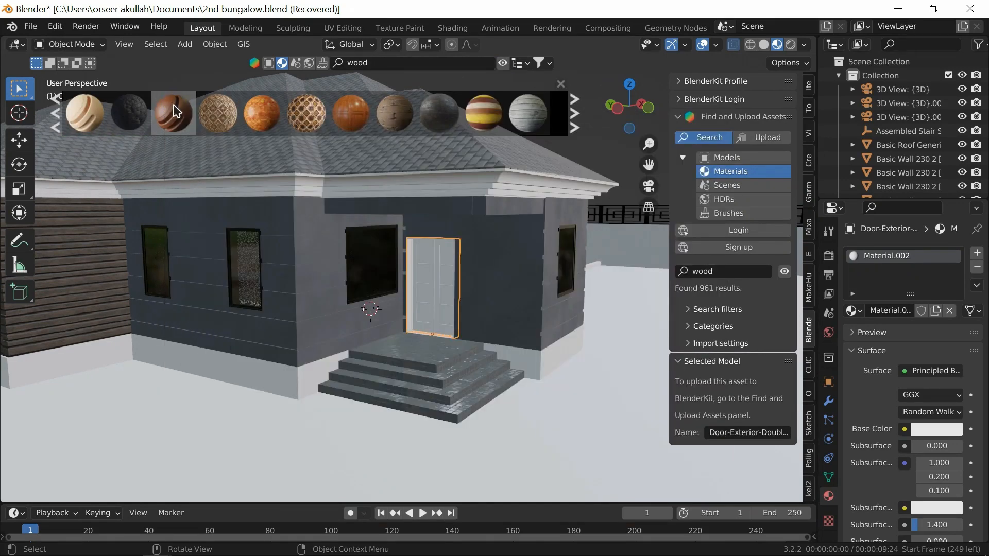
drag(173, 113, 437, 312)
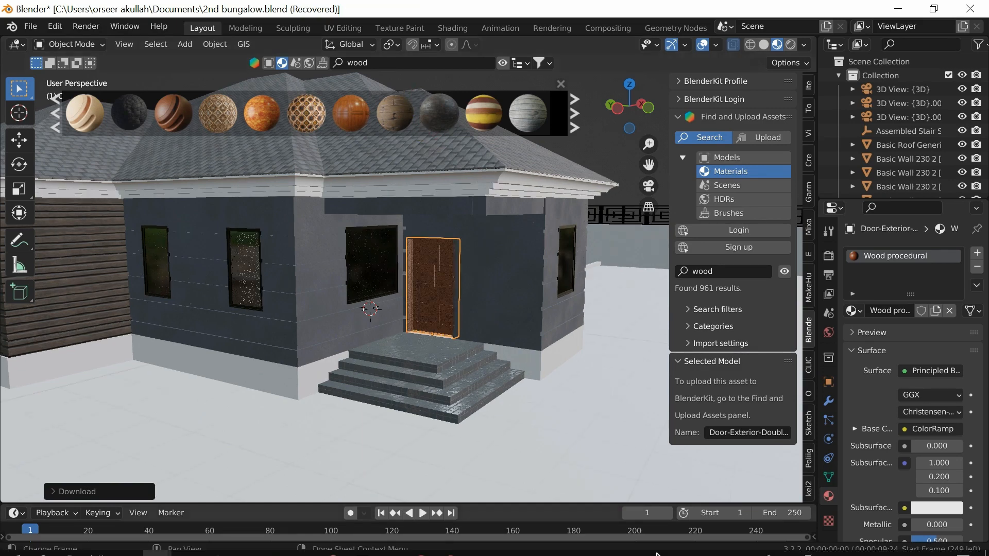
- Inspect the front door up close and search the BlenderKit materials for "metal"
scroll(477, 283, up, 6)
mouse_move(472, 278)
middle_down()
mouse_move(462, 269)
mouse_move(474, 271)
middle_up()
scroll(475, 289, down, 5)
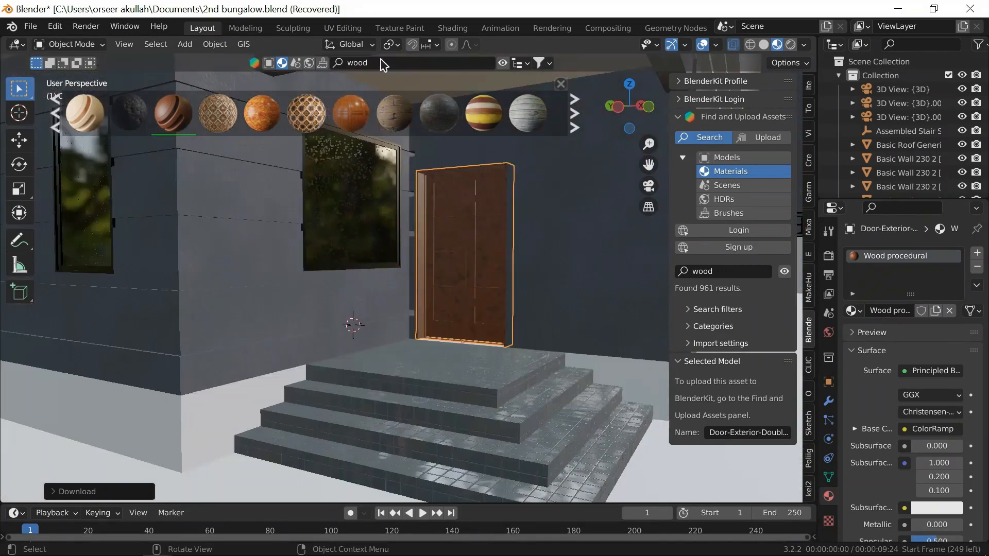
click(381, 62)
text(met)
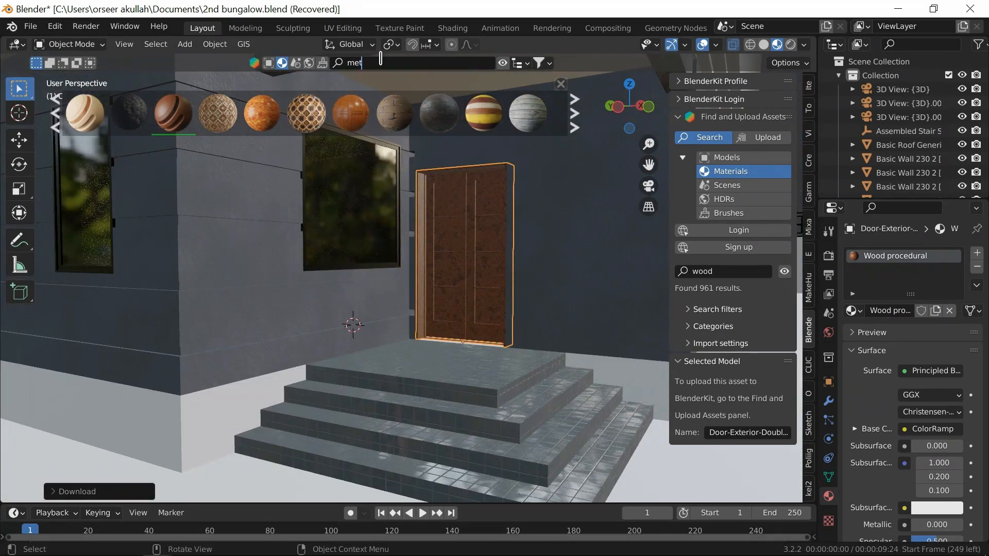
text(al)
key(Return)
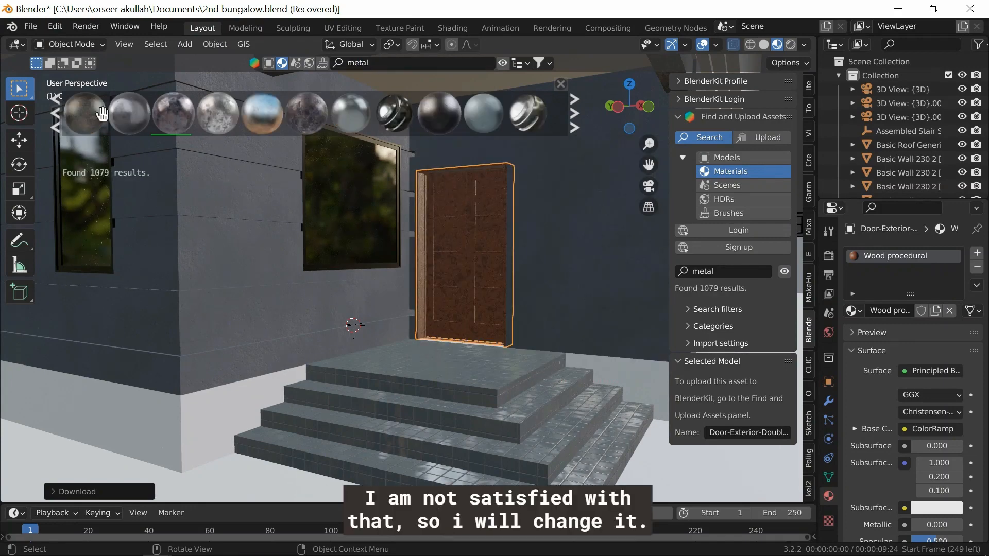
- Replace the front door's material with the dark glossy BlenderKit material named Metal
mouse_move(103, 121)
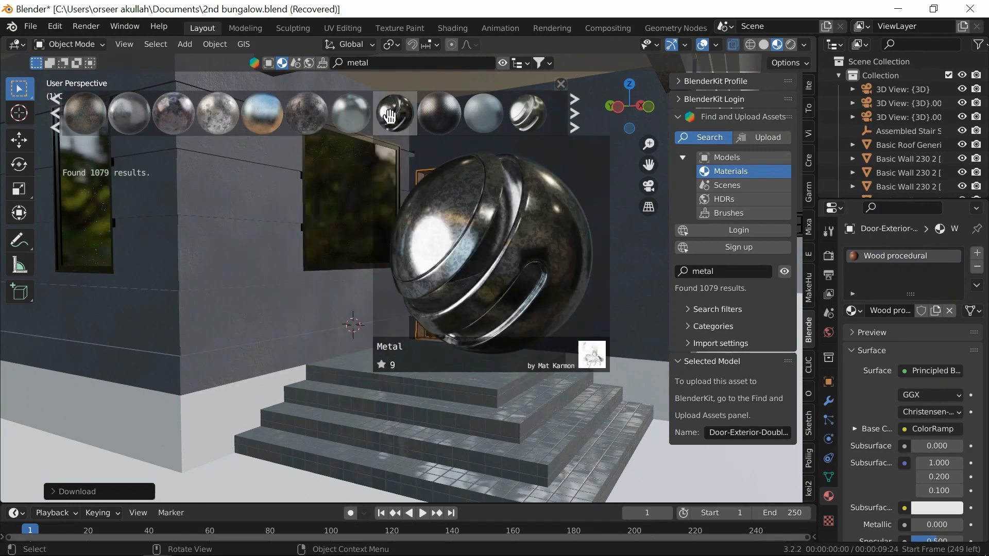
right_click(391, 119)
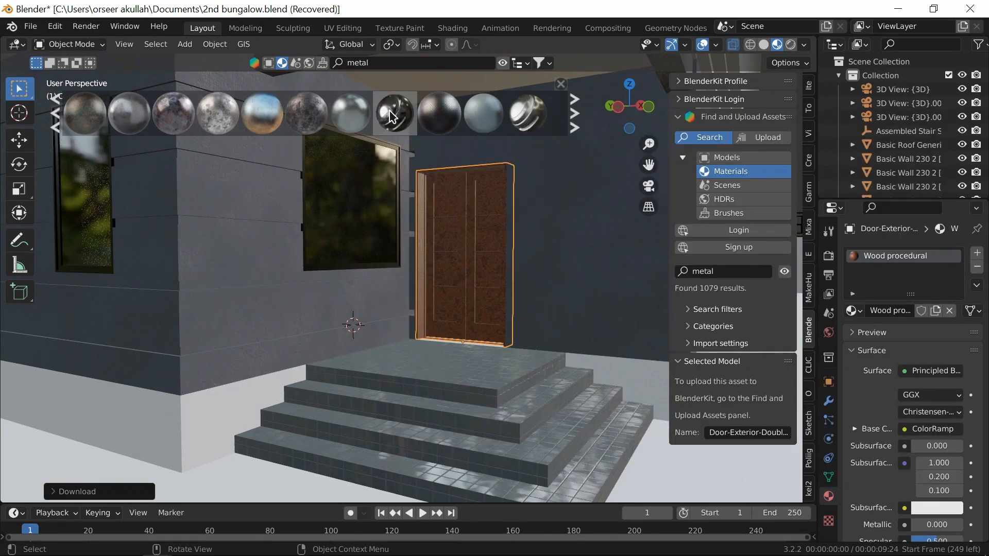
drag(392, 117, 470, 330)
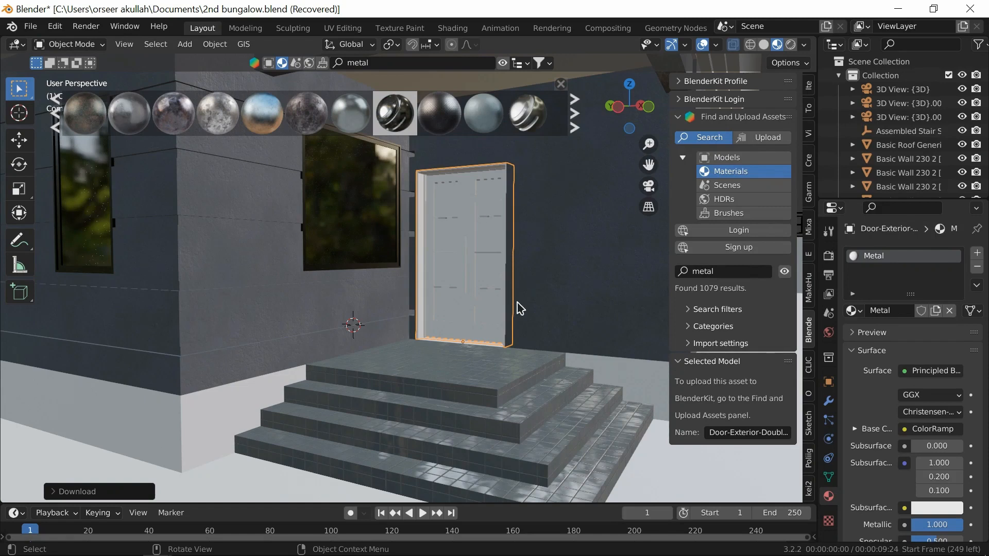
- Browse further through the metal materials and replace the front door's material with Metal Plates
click(575, 117)
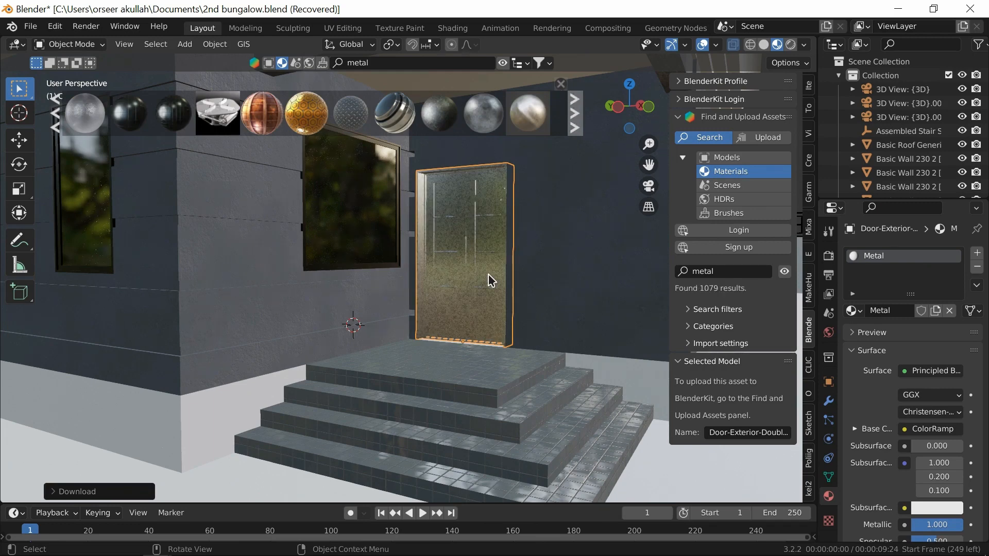
scroll(490, 278, up, 3)
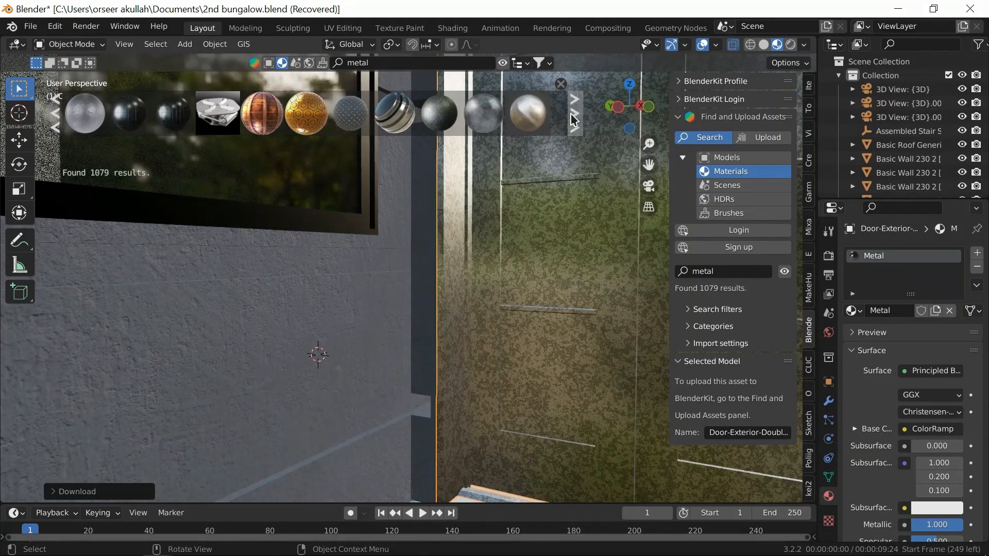
click(576, 116)
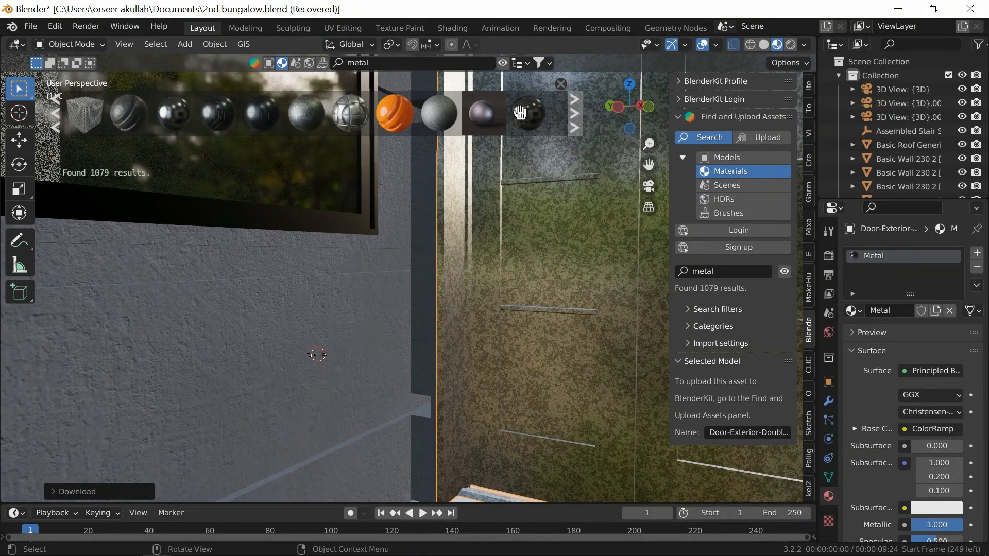
mouse_move(521, 119)
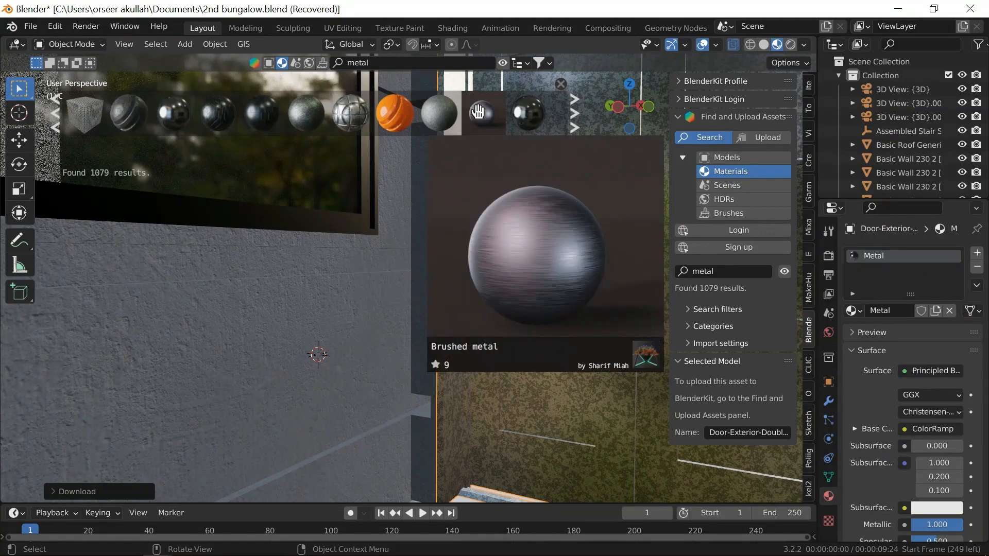
mouse_move(450, 113)
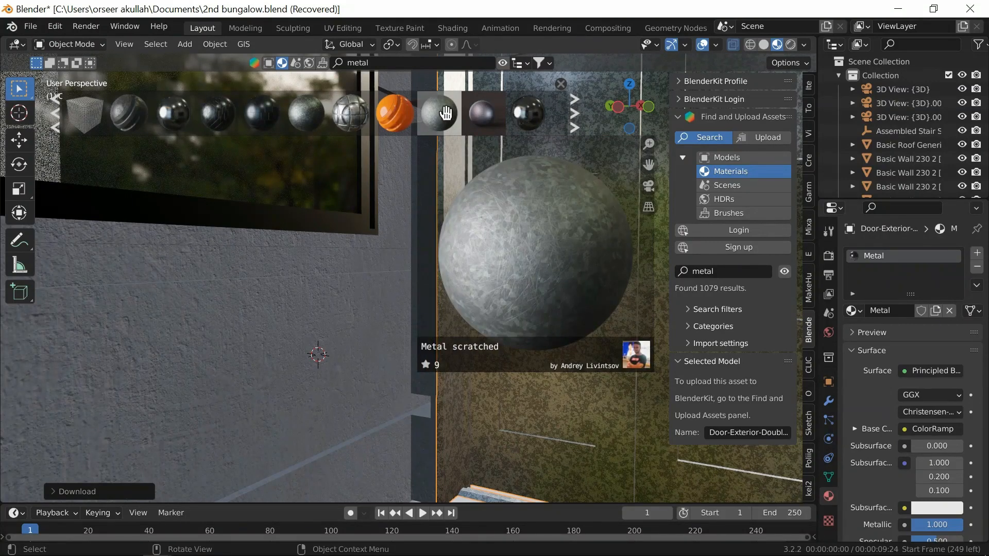
mouse_move(349, 113)
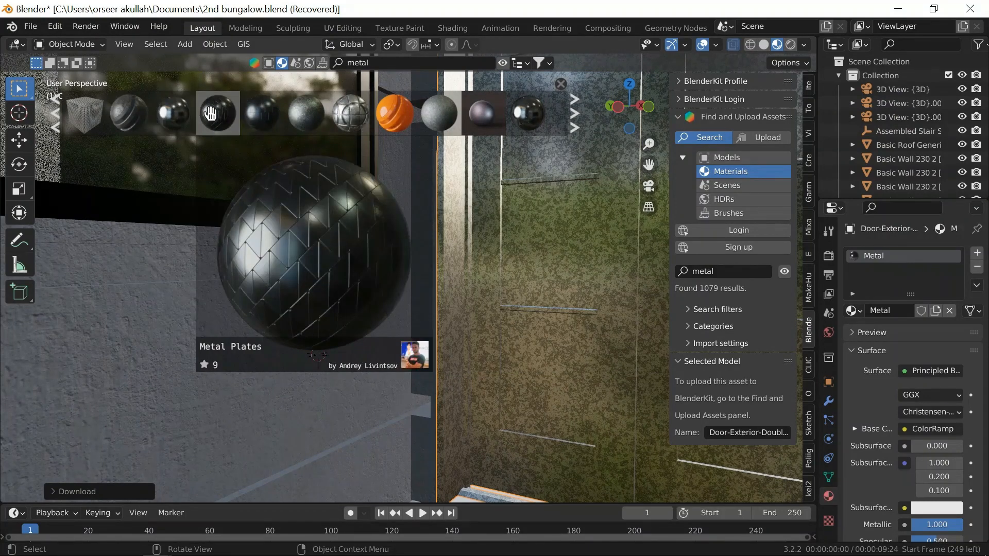
click(211, 113)
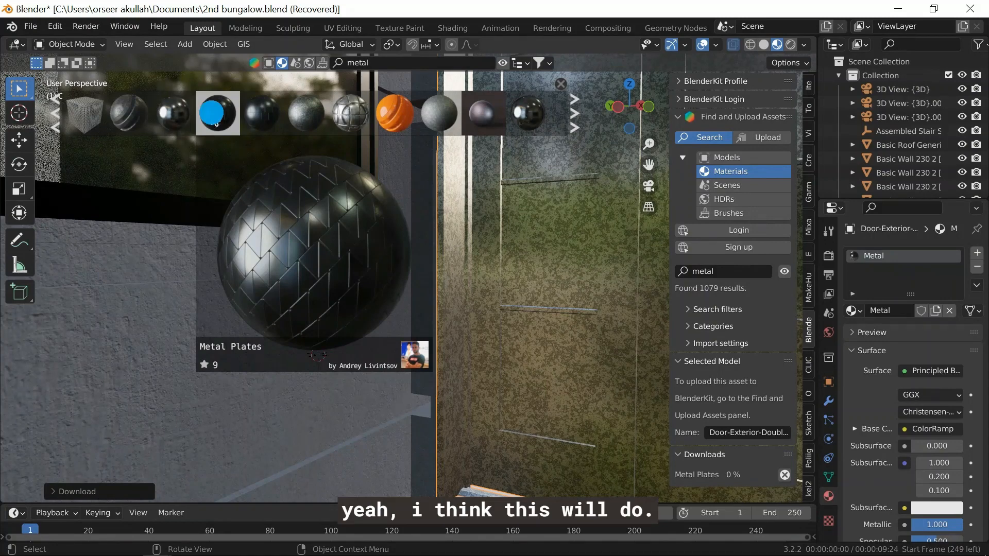
right_click(212, 114)
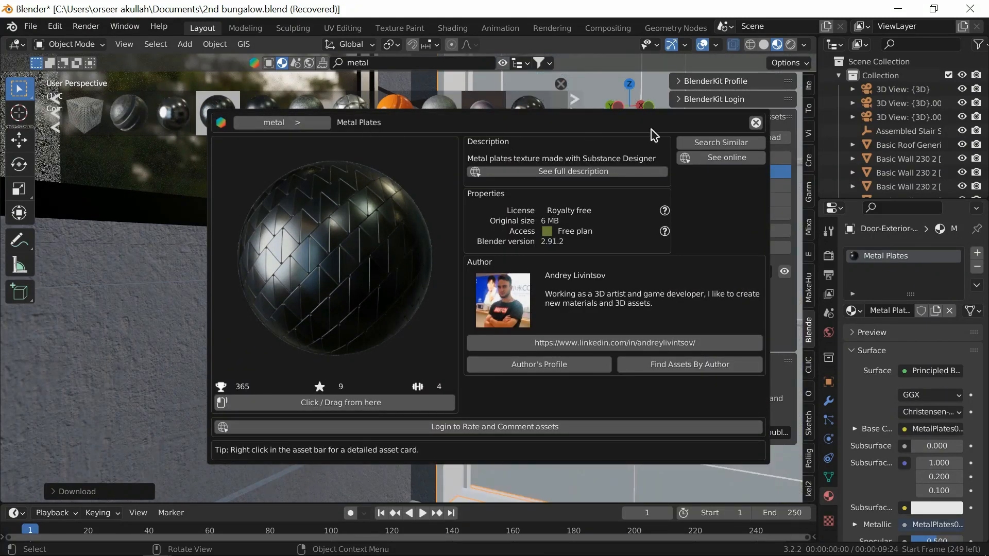
click(755, 123)
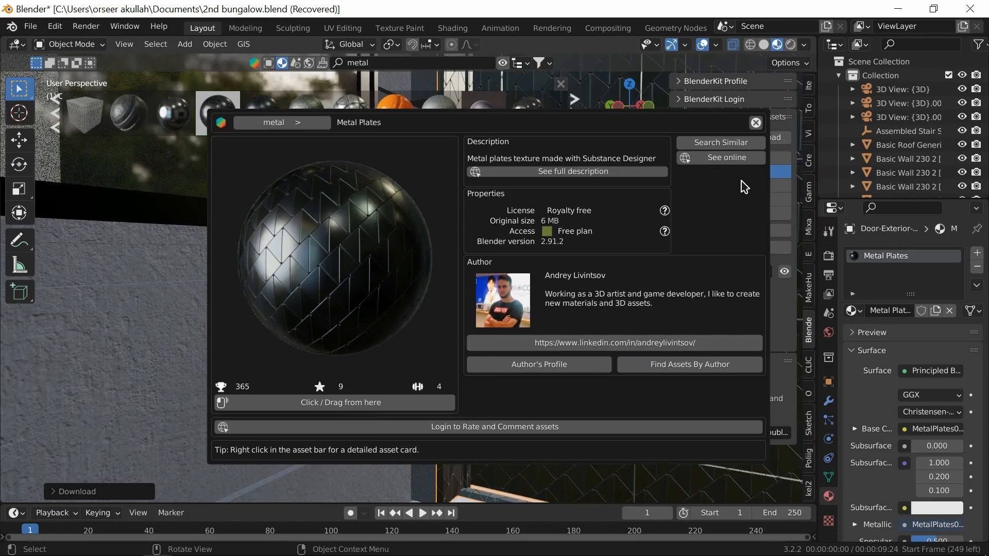
click(756, 124)
- Give the casework trim along the roof edge a new material with a pure white base color and name it white
middle_drag(579, 248, 397, 199)
click(391, 150)
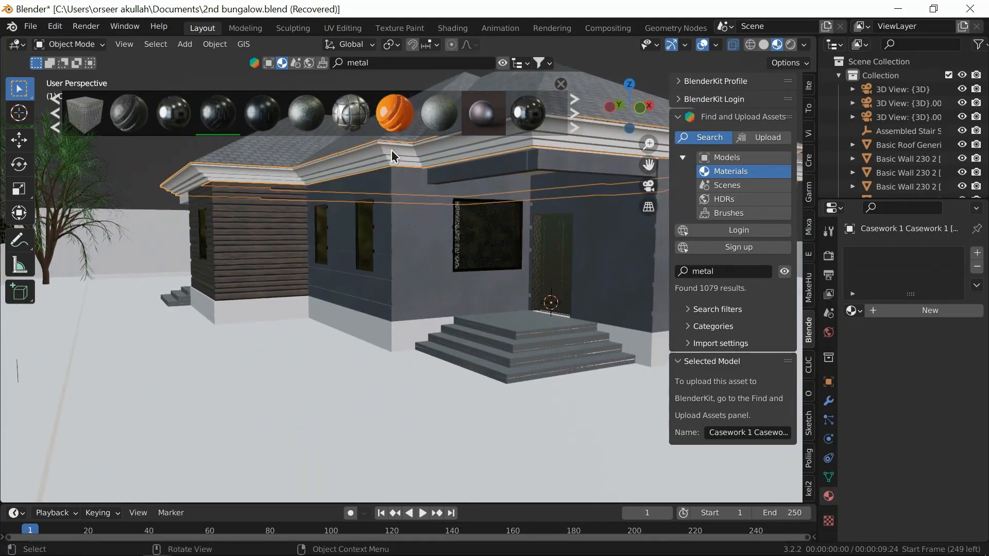
click(877, 310)
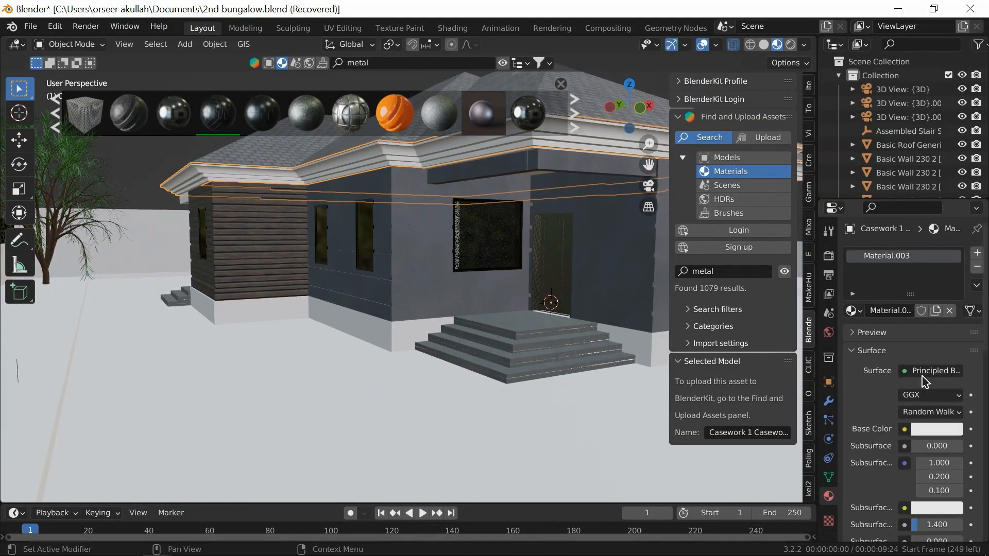
click(930, 432)
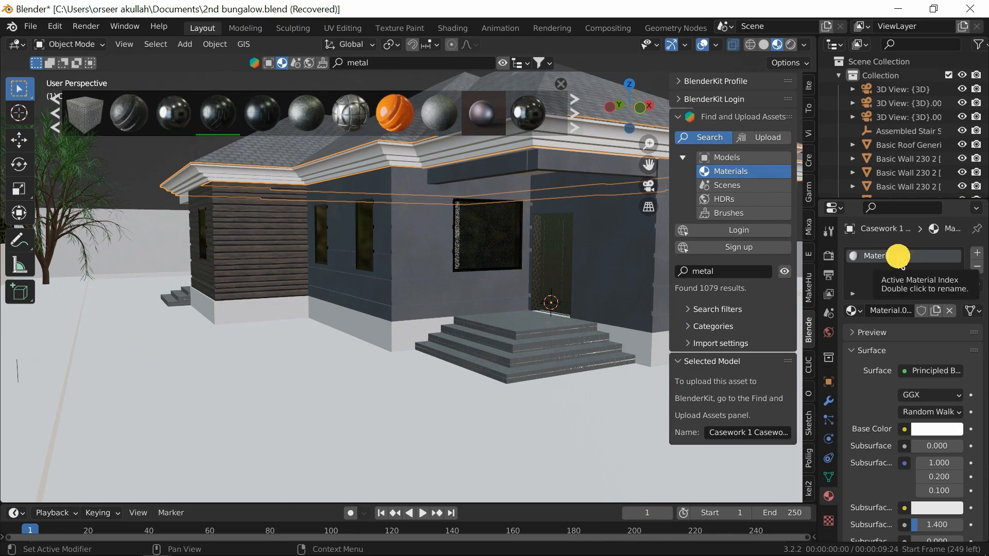
double_click(901, 256)
text(white)
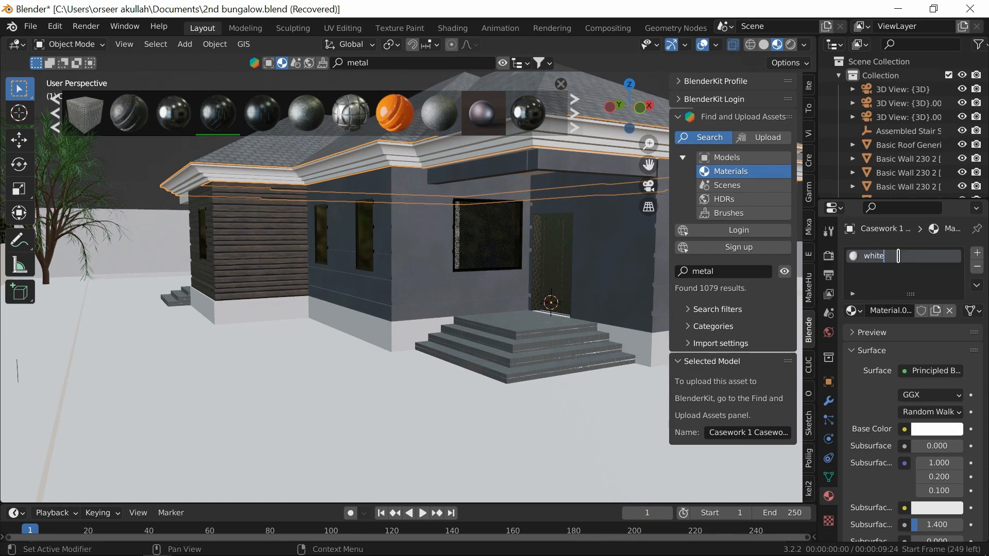
key(Return)
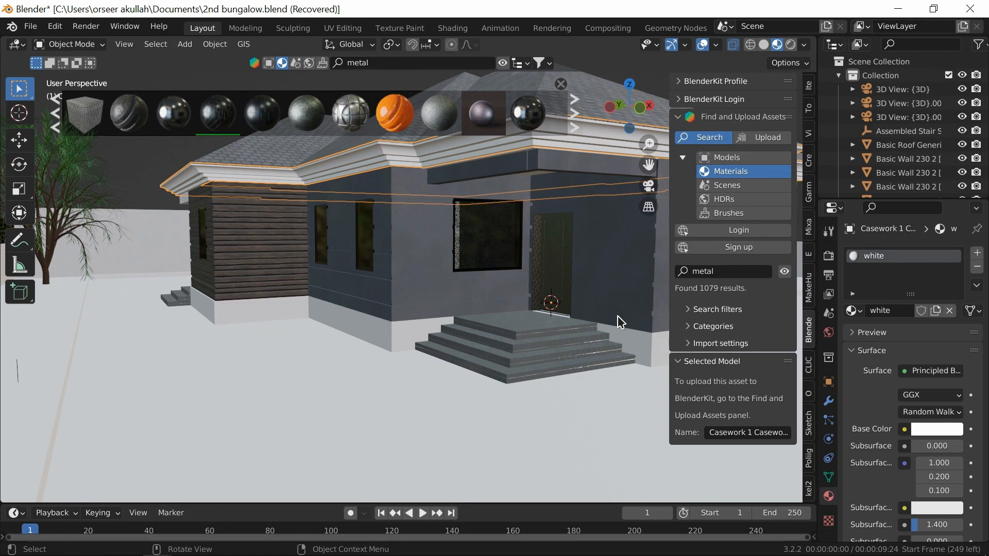
click(394, 342)
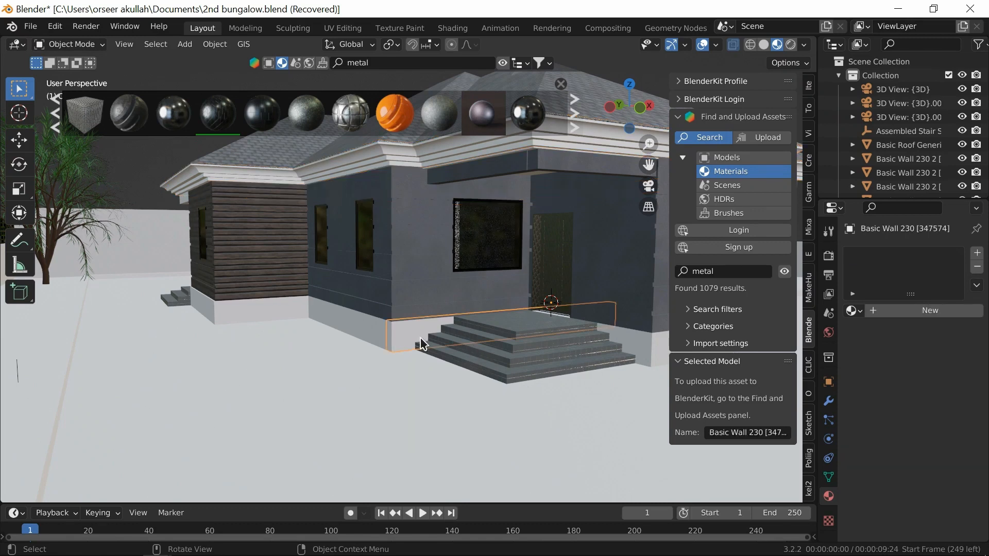
click(385, 329)
shift+click(346, 332)
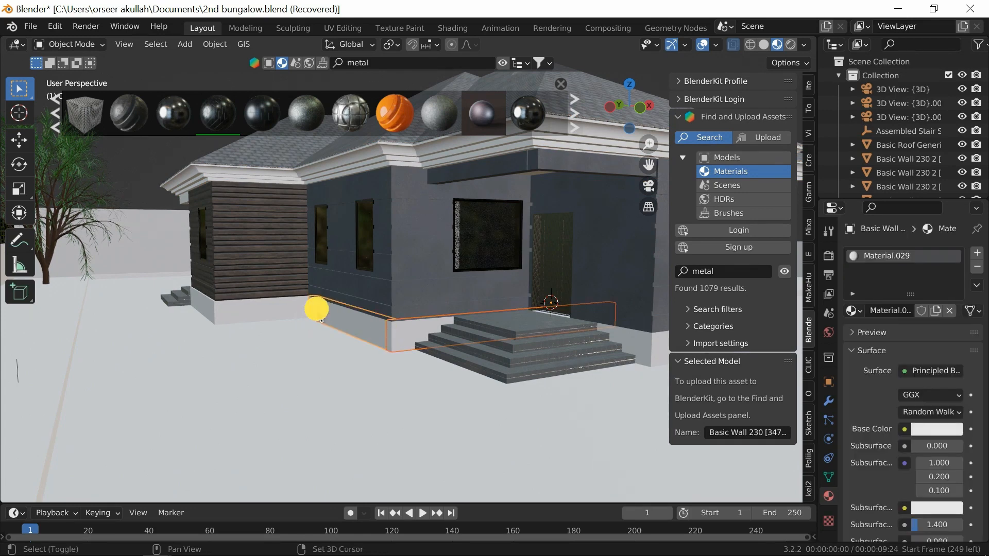
shift+click(317, 311)
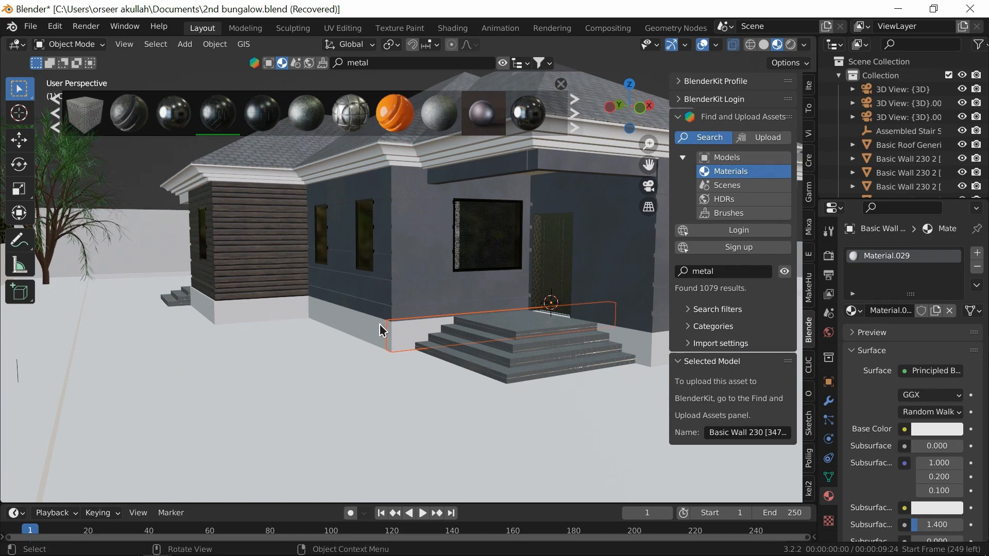
- Select the ground plane around the bungalow and search the BlenderKit materials for "stone floor"
click(424, 382)
middle_drag(424, 381, 379, 376)
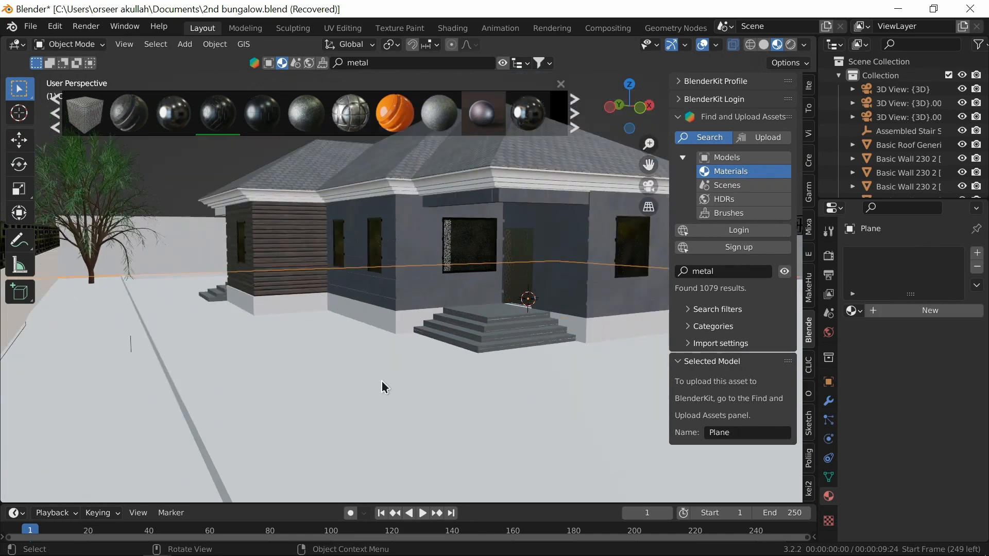
click(383, 63)
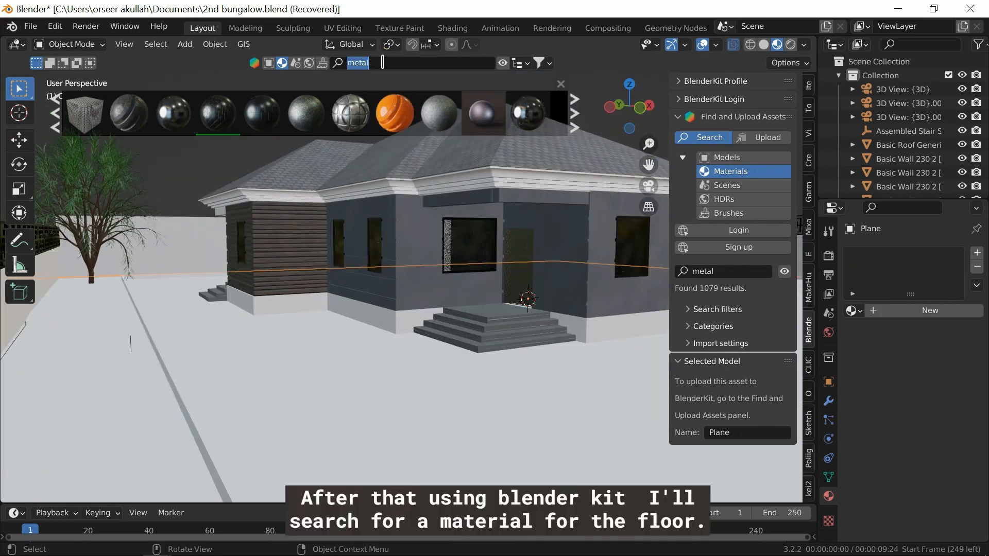
text(stone flo)
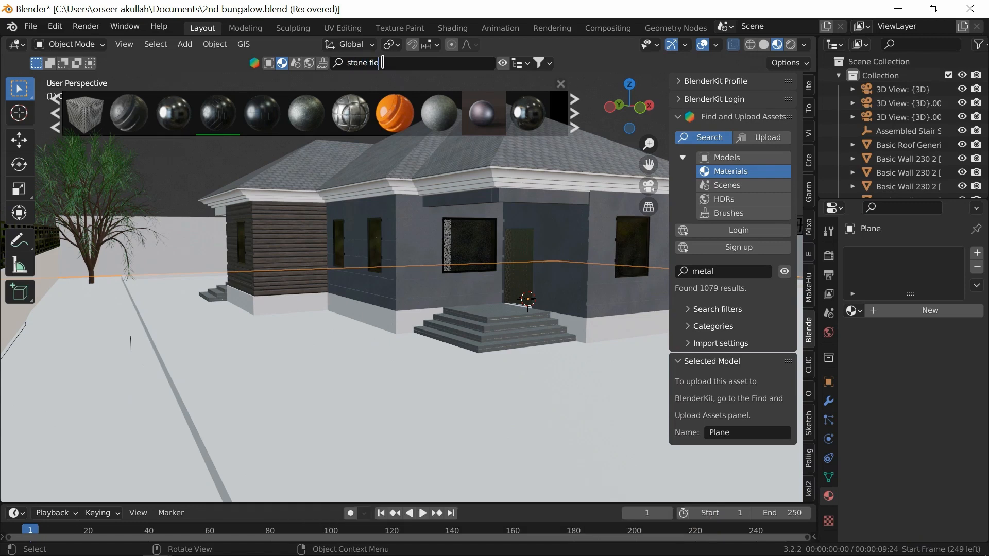
text(r)
key(Return)
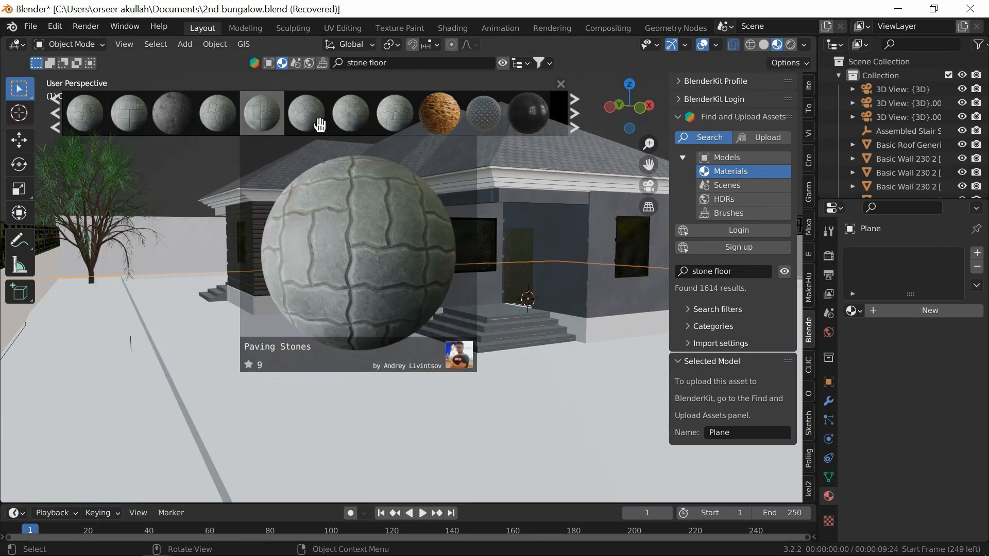
- Browse the stone floor results and apply the grey Paving Stones material with light square patches to the ground plane
click(575, 114)
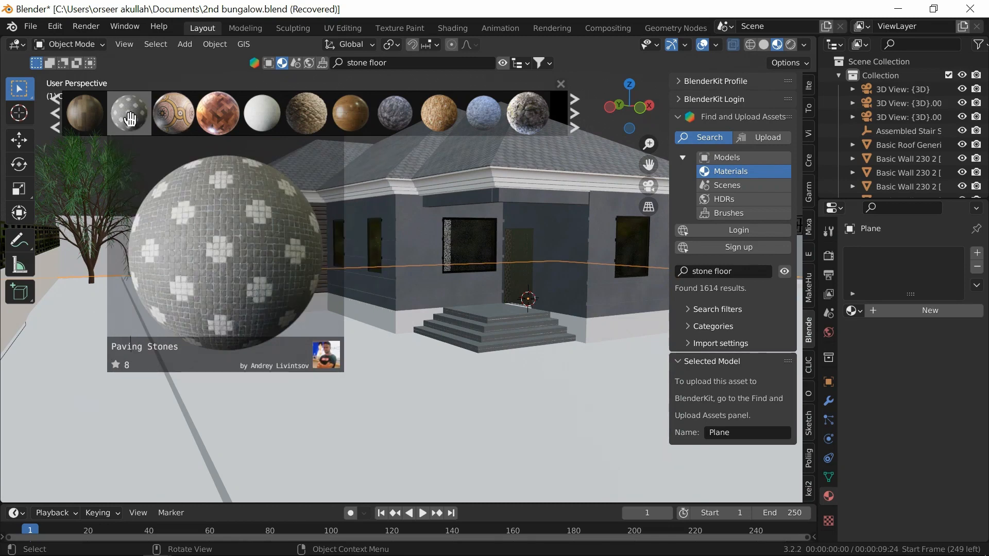
click(129, 119)
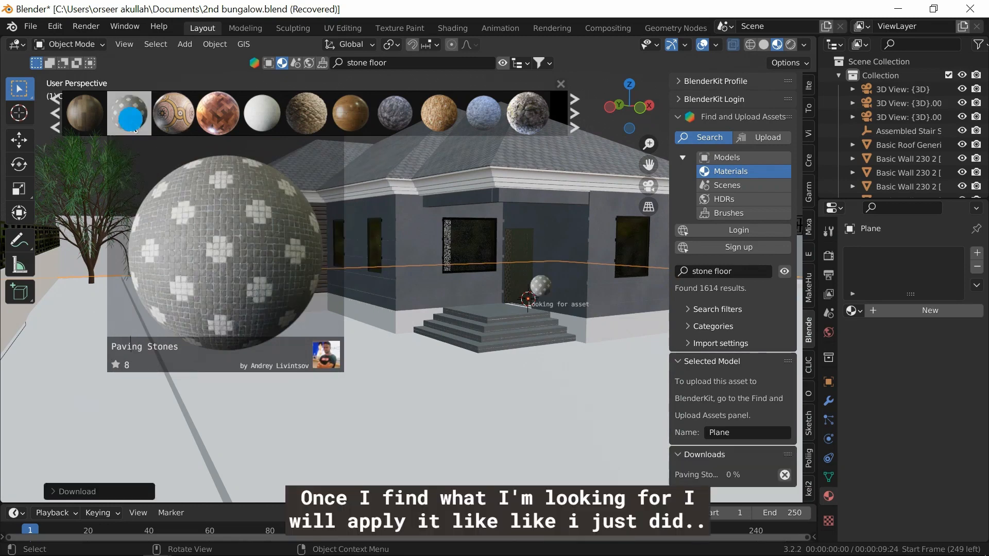
right_click(132, 123)
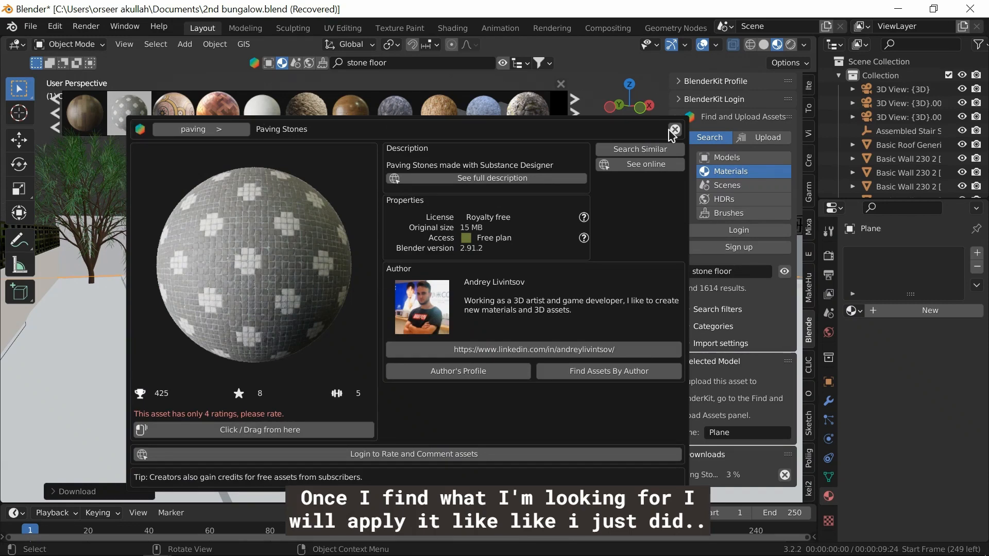
click(675, 129)
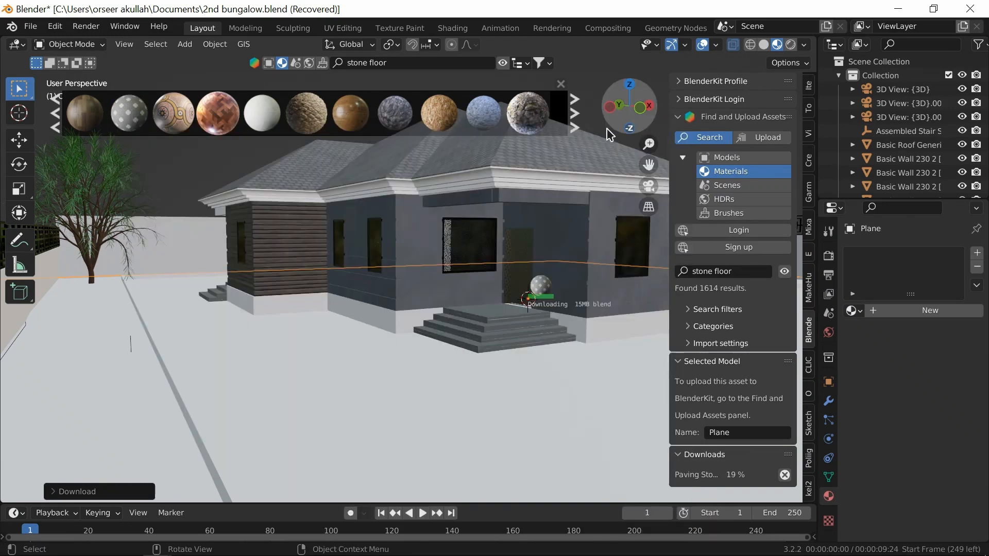
click(575, 114)
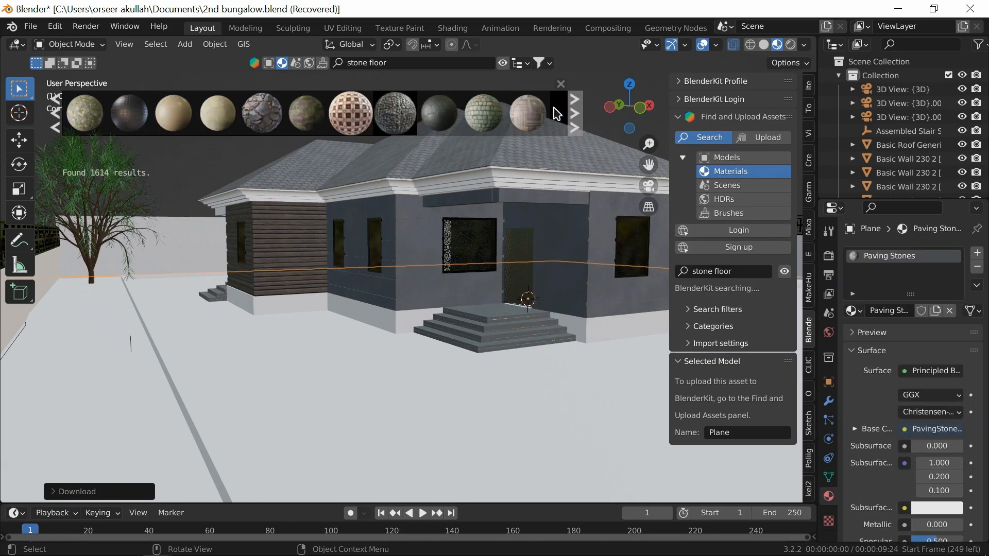
click(396, 61)
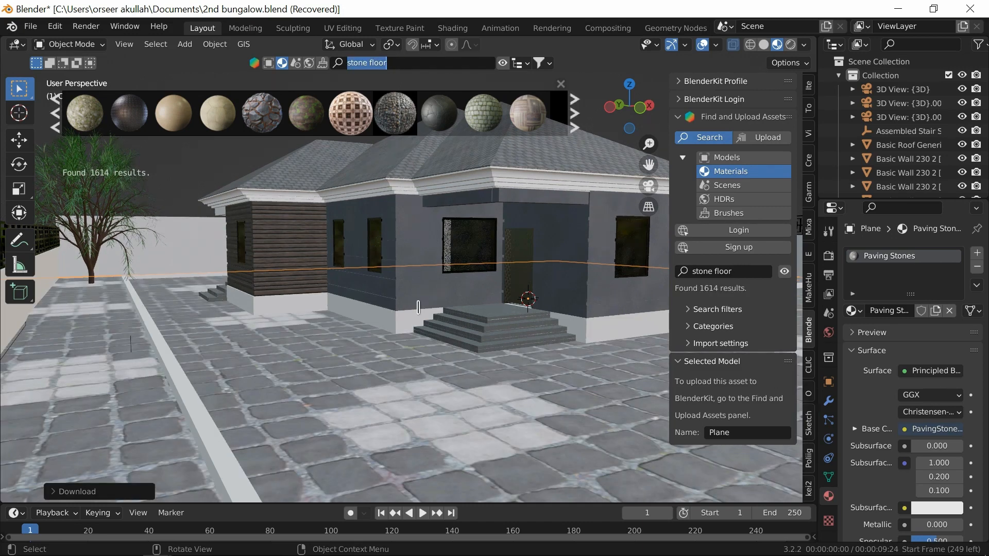
key(Return)
- Split the 3D viewport vertically into two areas and switch the one beside the outliner to the Shader Editor
middle_drag(406, 377, 388, 385)
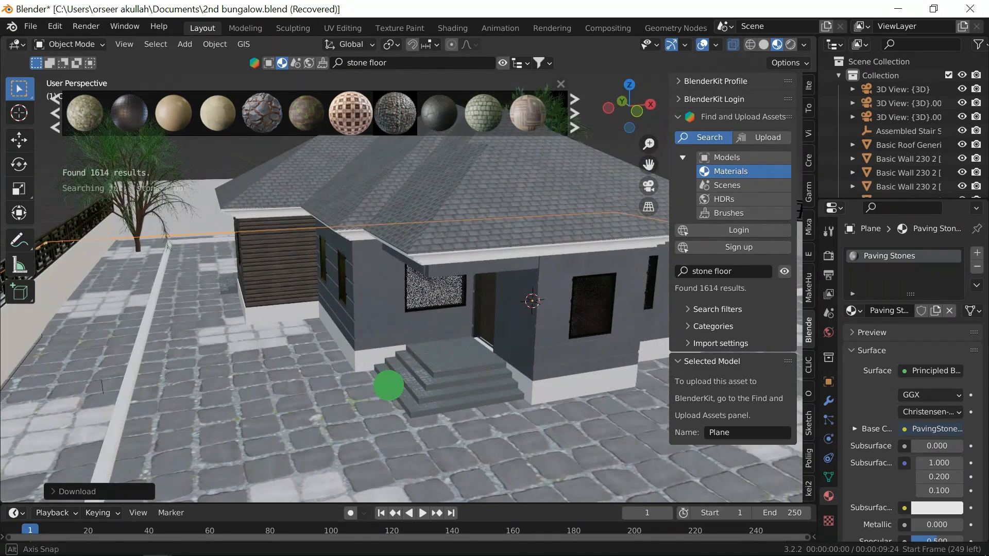
right_click(813, 62)
key(Escape)
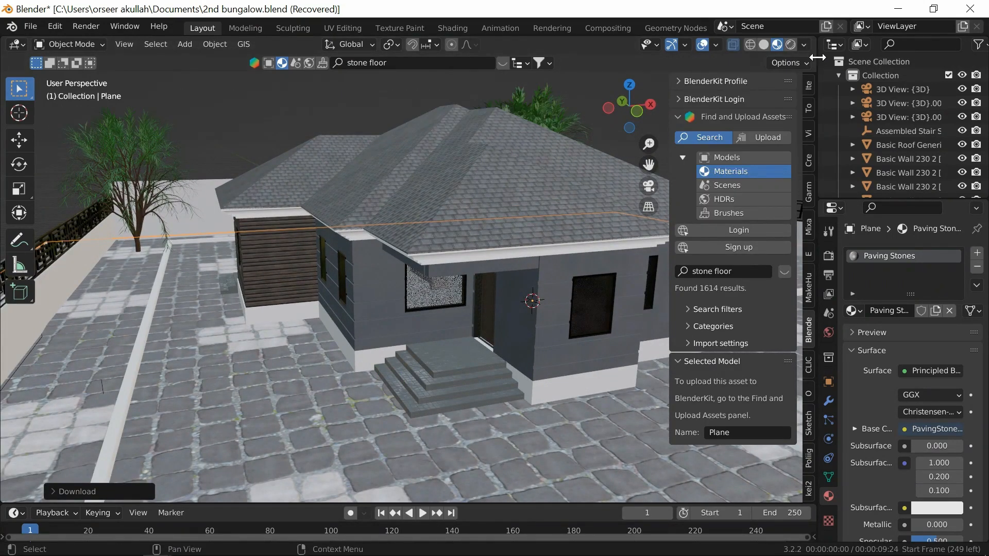
right_click(815, 58)
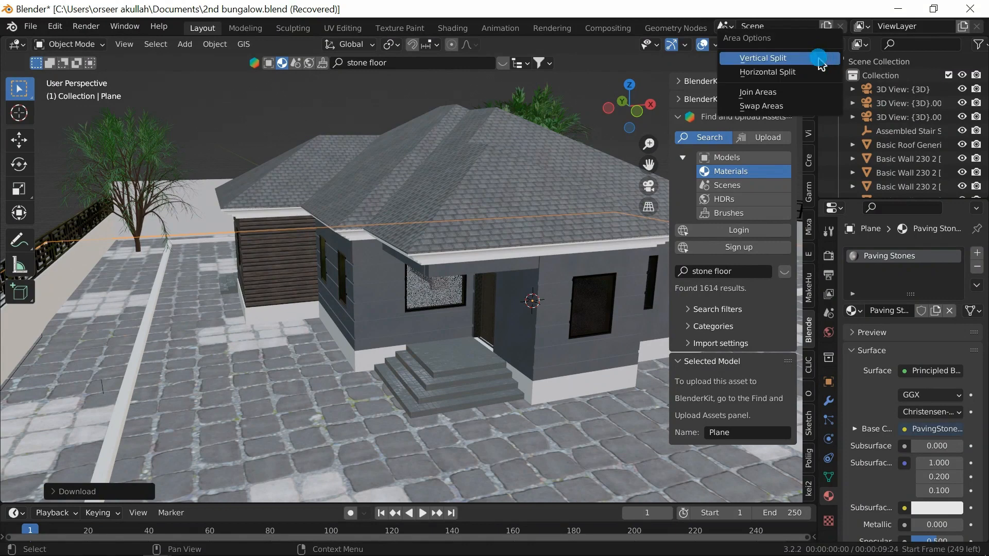
click(770, 57)
click(367, 193)
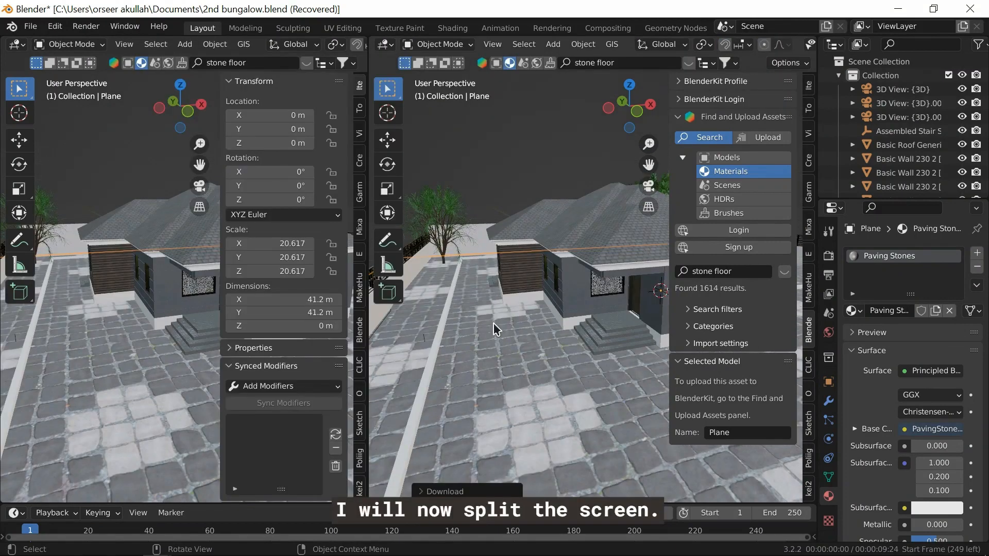
click(386, 44)
click(416, 172)
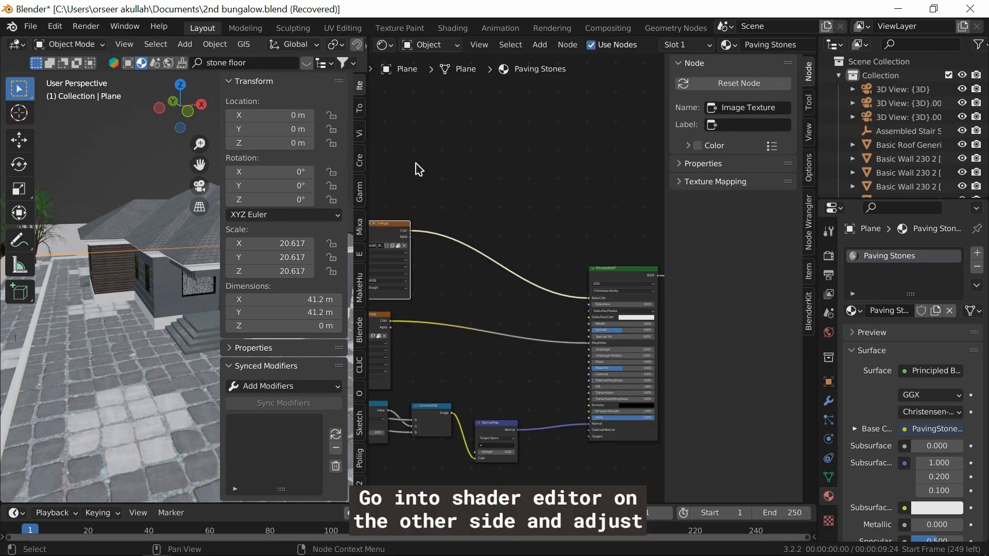
- Set the X, Y and Z scale of the Paving Stones material's Mapping node to 10
scroll(545, 367, up, 3)
middle_drag(610, 313, 796, 319)
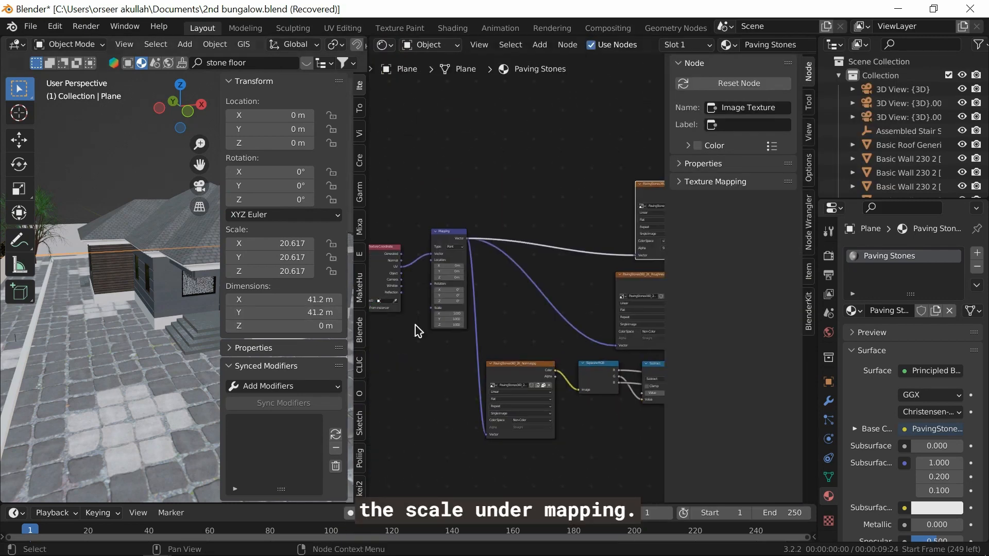
scroll(456, 320, up, 6)
middle_drag(517, 288, 579, 263)
scroll(505, 312, up, 3)
drag(504, 312, 488, 338)
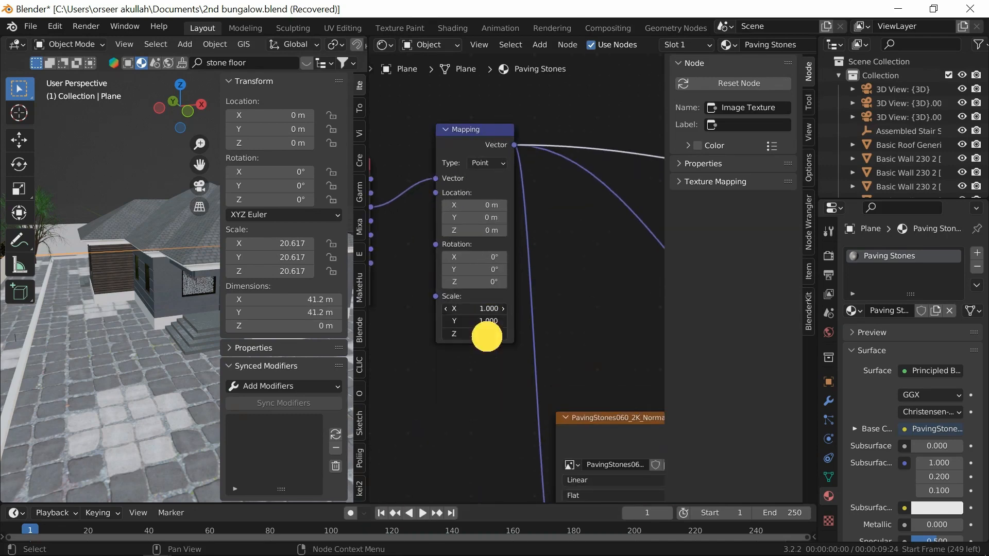
text(10)
key(Return)
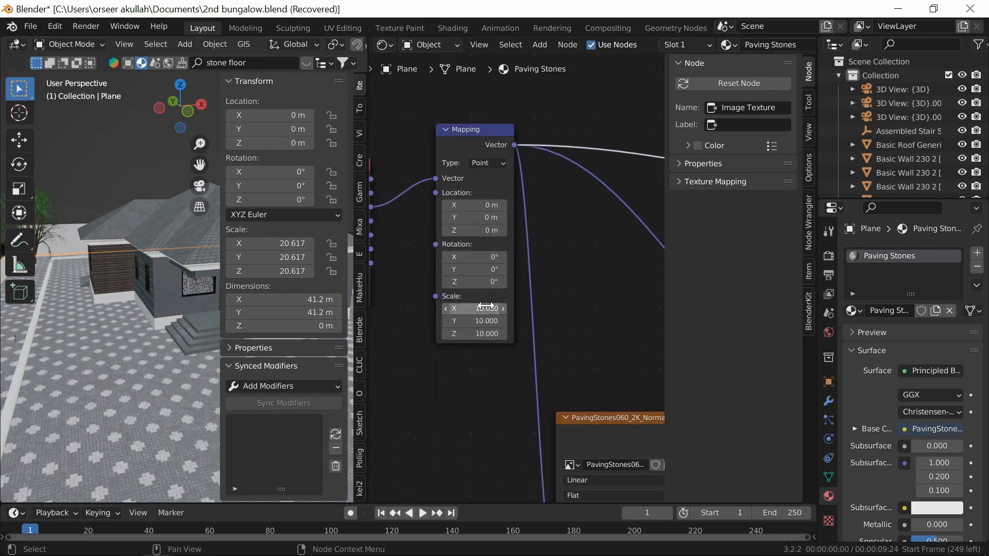
- Try X, Y and Z scales of 6 and 8 on the Paving Stones material's Mapping node
middle_drag(114, 381, 126, 322)
drag(473, 308, 483, 333)
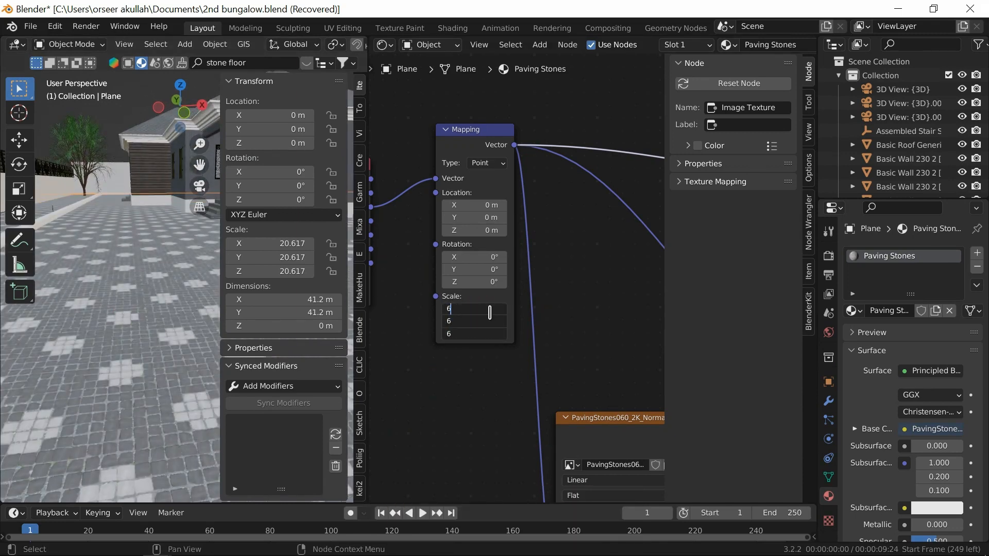
text(6)
key(Return)
middle_drag(95, 331, 121, 326)
drag(482, 308, 494, 330)
key(Return)
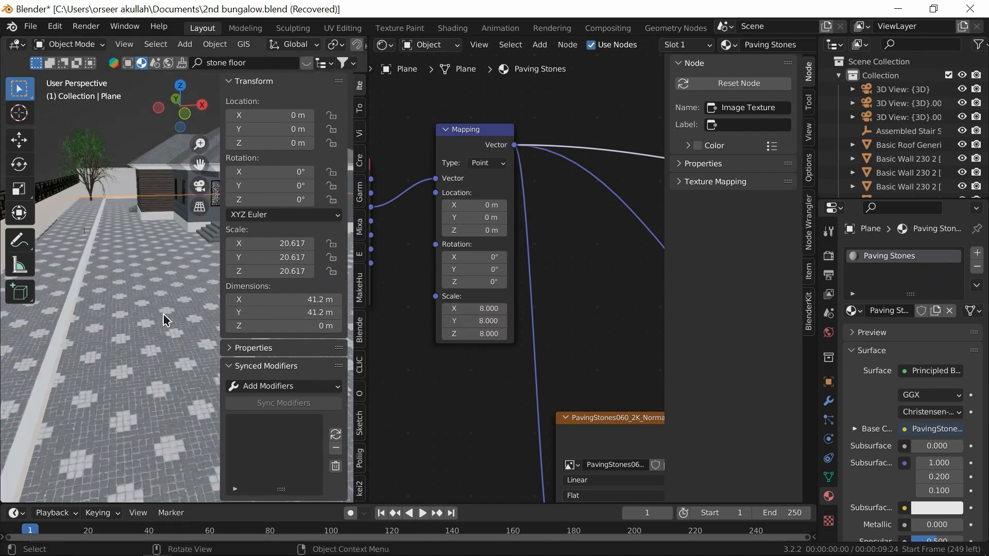
- Set the X, Y and Z scale of the Paving Stones material's Mapping node to 7
middle_drag(165, 316, 209, 325)
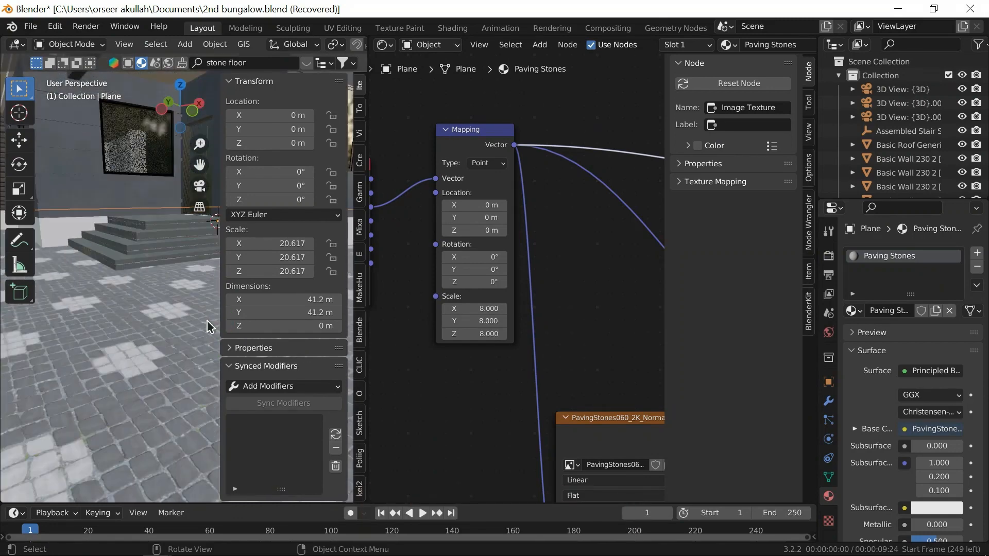
click(483, 311)
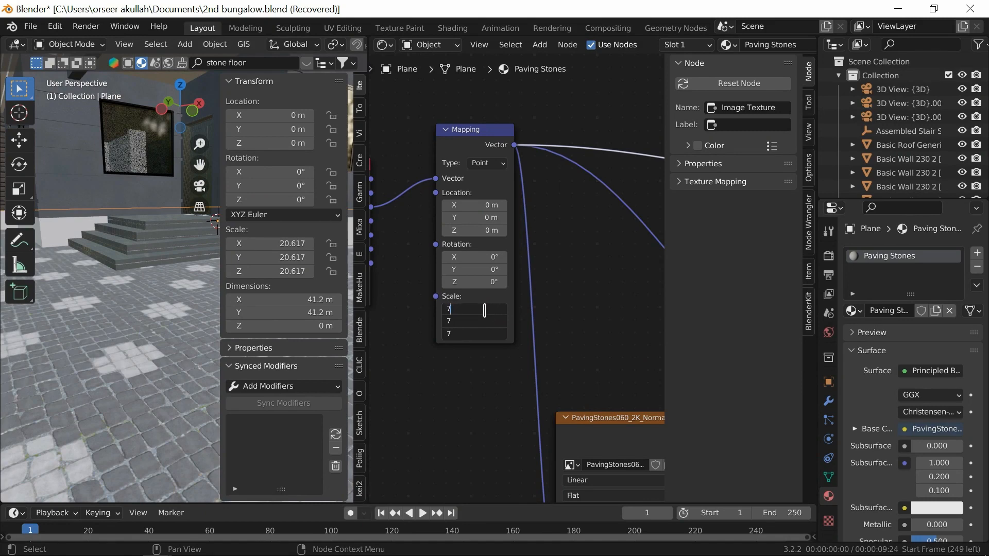
text(7)
key(Return)
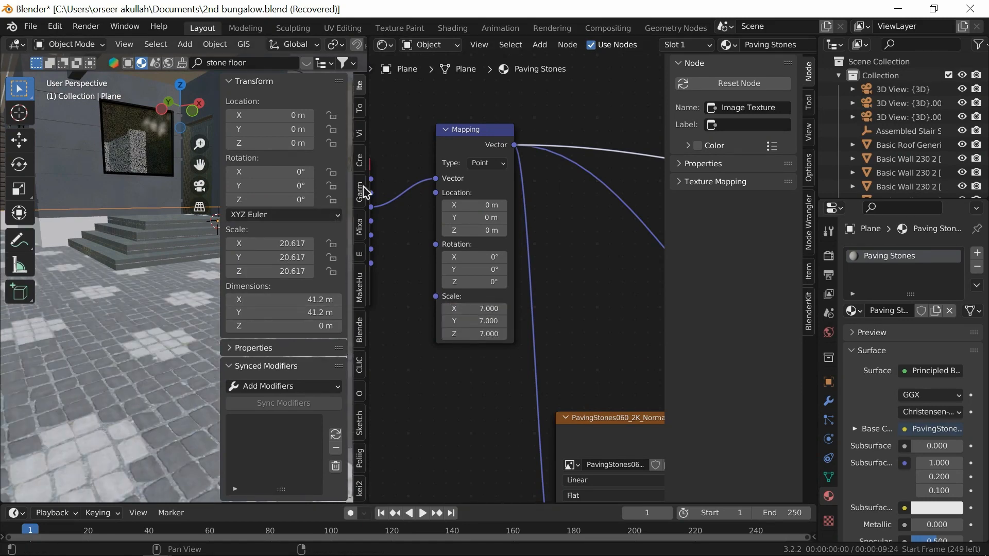
- Join the Shader Editor area back into the 3D viewport and inspect the paved ground around the bungalow
right_click(369, 166)
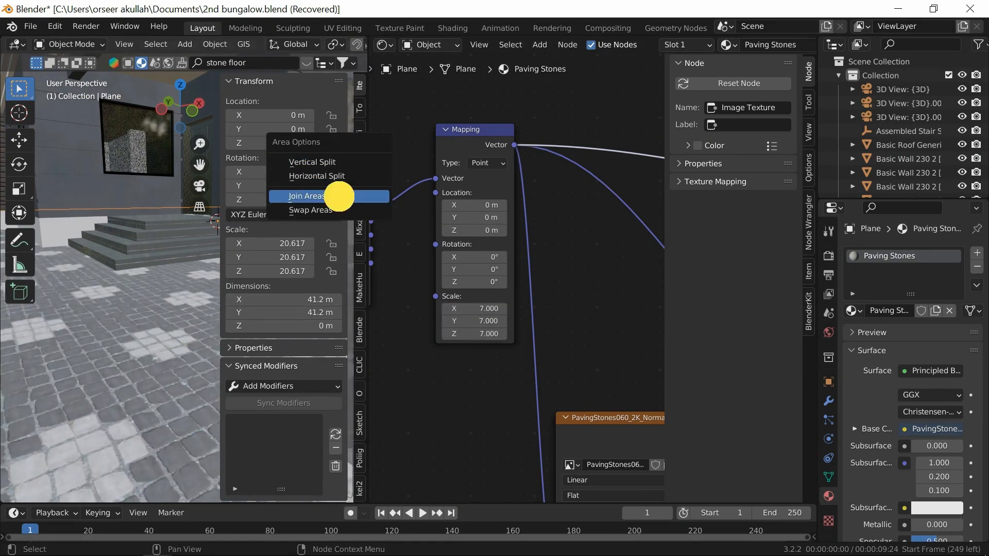
click(330, 196)
click(435, 203)
scroll(433, 237, down, 2)
scroll(429, 249, down, 4)
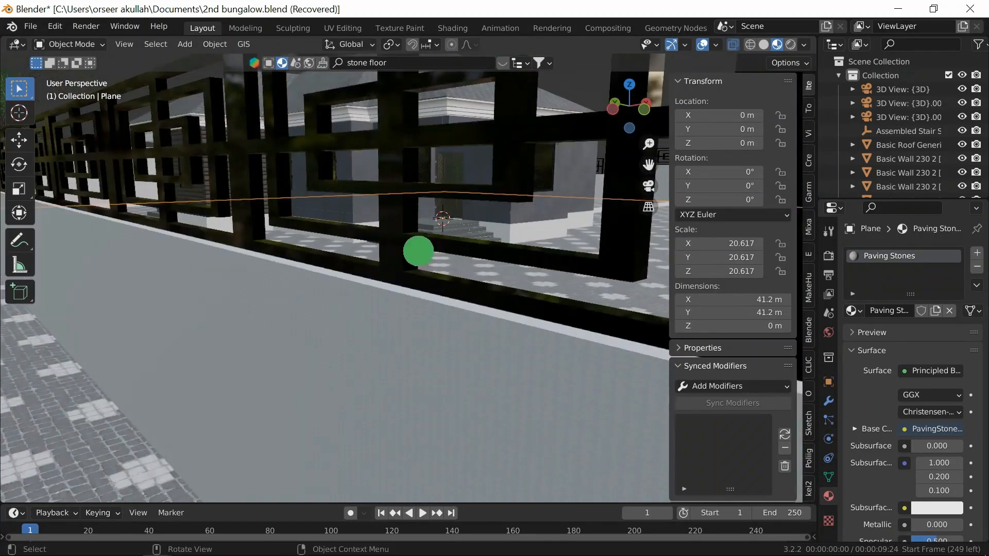
middle_drag(418, 251, 402, 241)
middle_drag(428, 209, 426, 210)
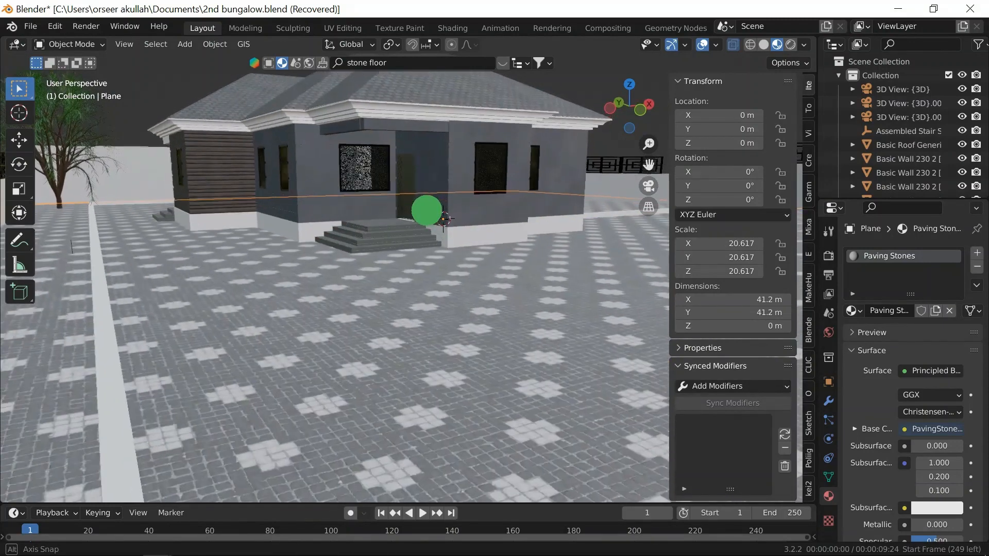
click(480, 551)
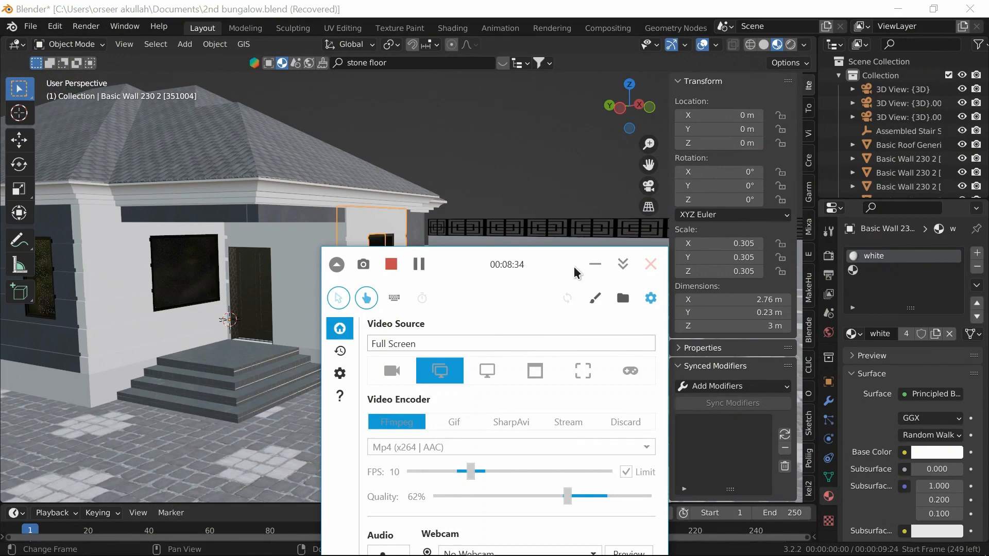
click(595, 264)
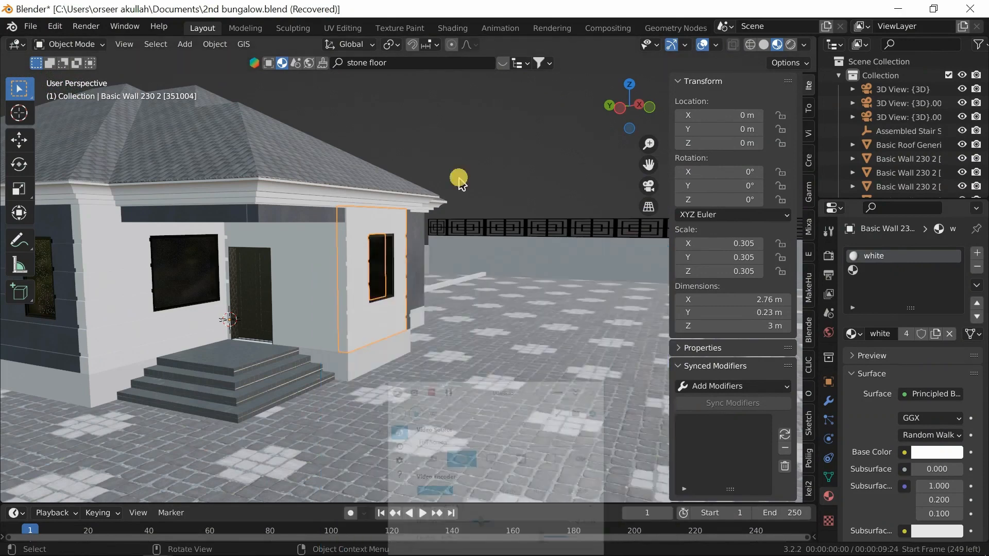
- Search the BlenderKit materials for "wood planks" and look through the results for a suitable wall cladding
click(417, 63)
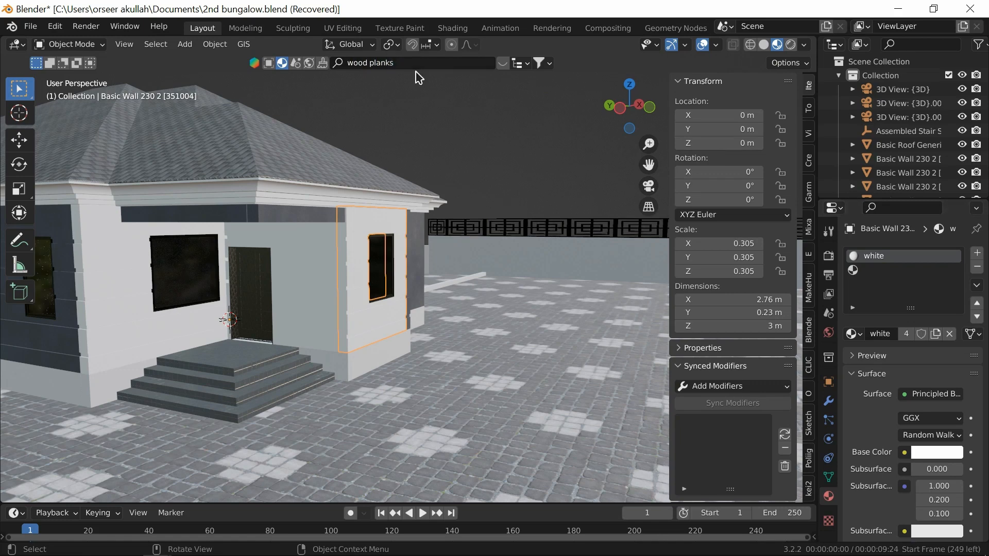
click(503, 62)
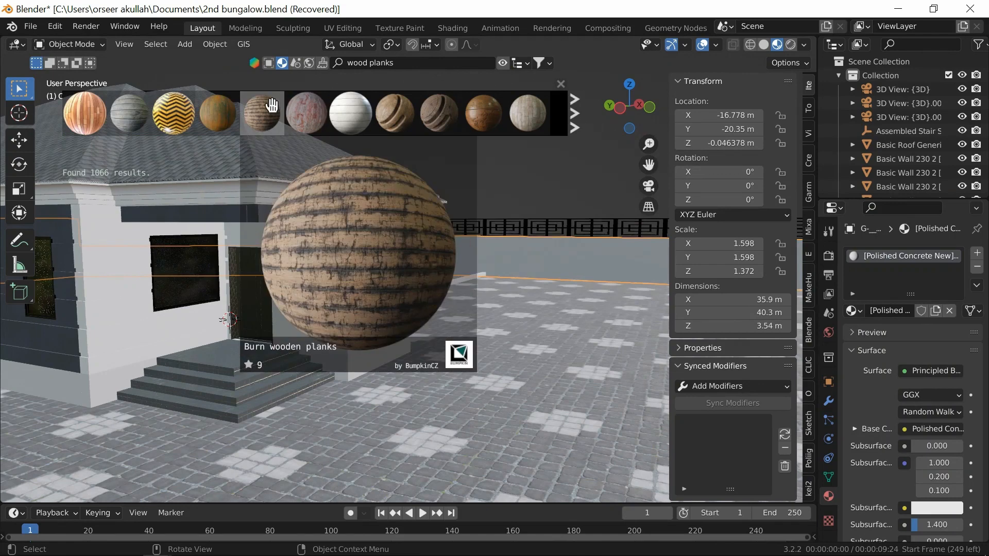
click(575, 119)
click(576, 119)
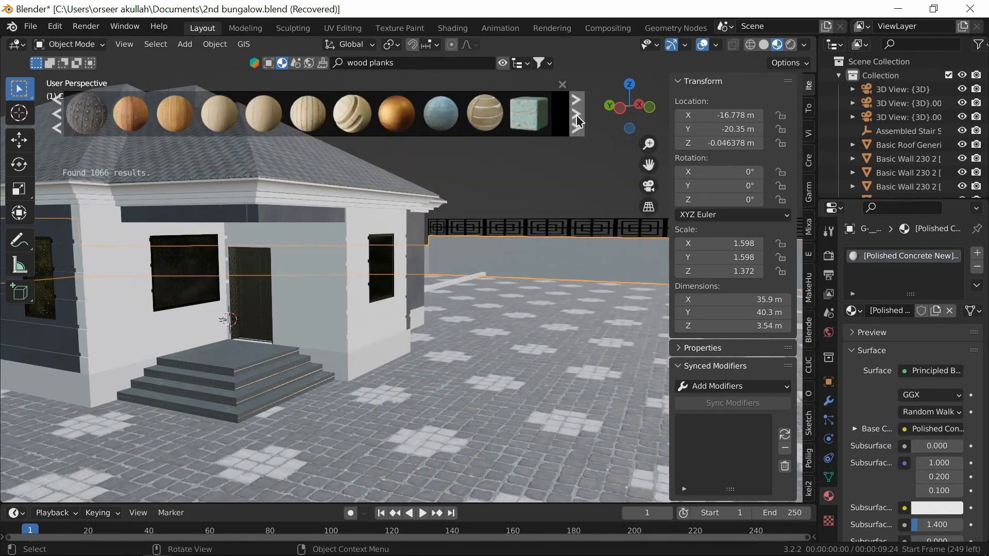
click(577, 119)
click(578, 120)
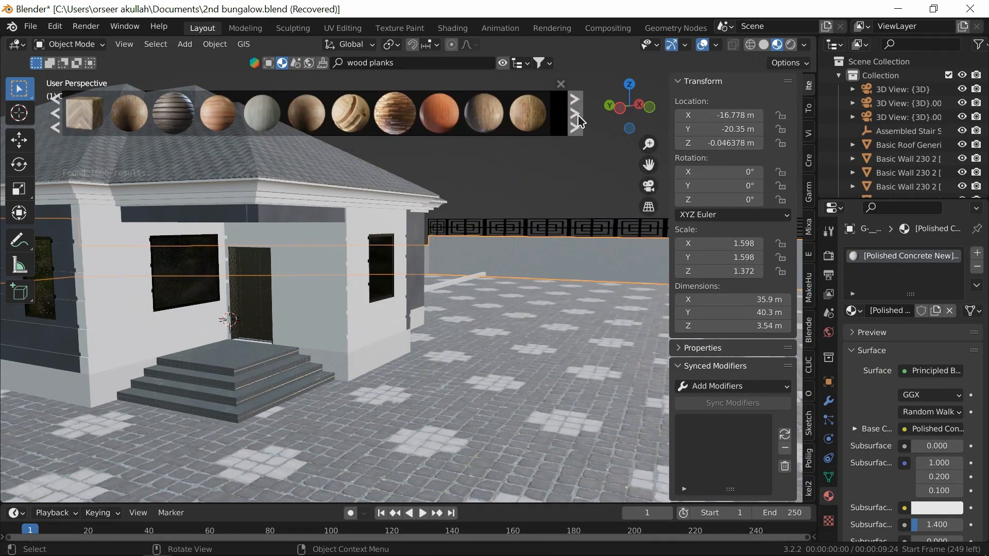
click(577, 120)
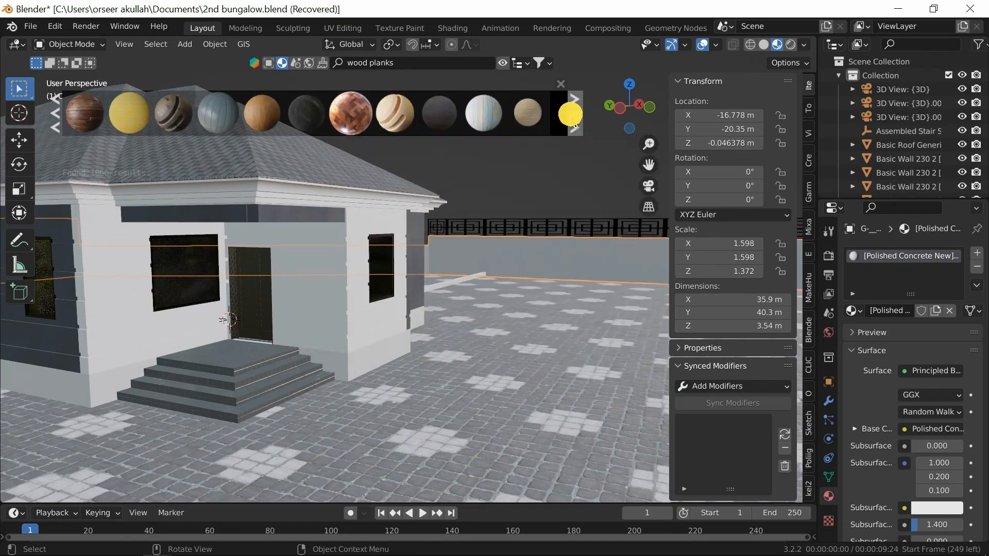
click(573, 120)
click(576, 120)
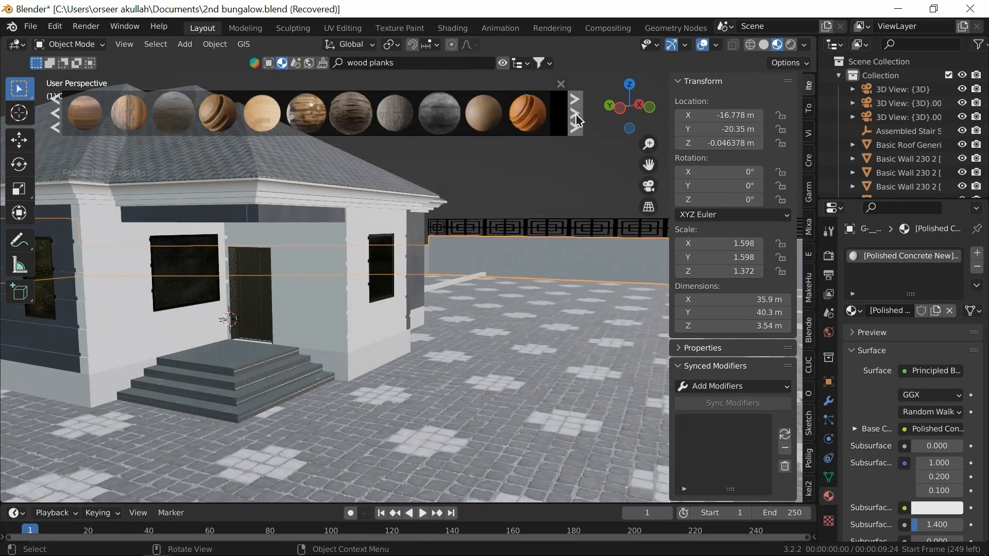
click(578, 120)
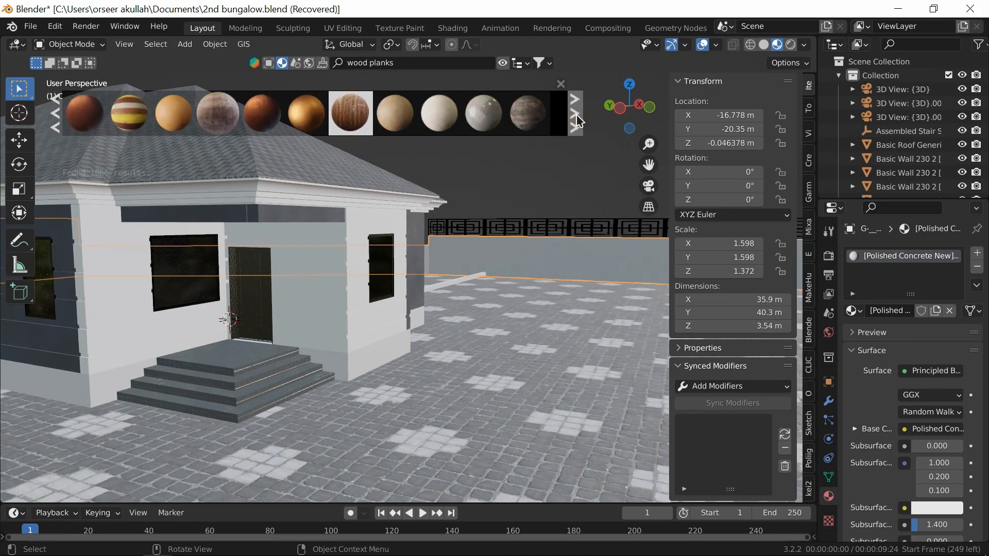
click(577, 121)
click(578, 121)
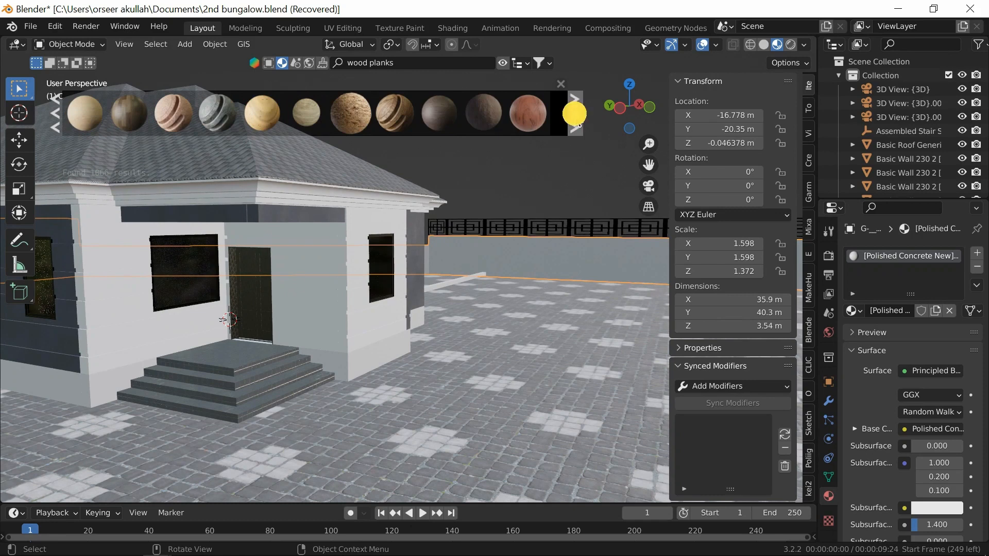
click(577, 120)
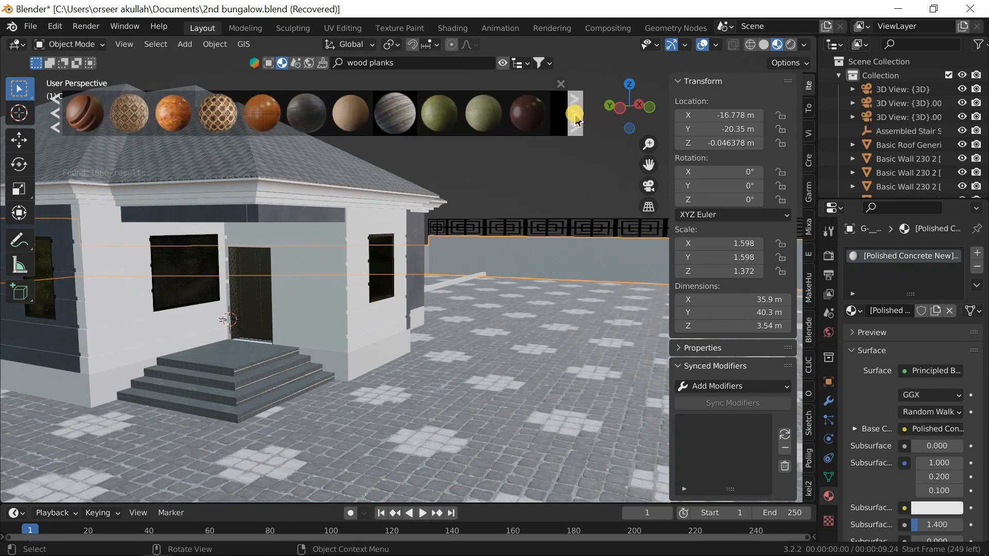
click(576, 117)
click(574, 114)
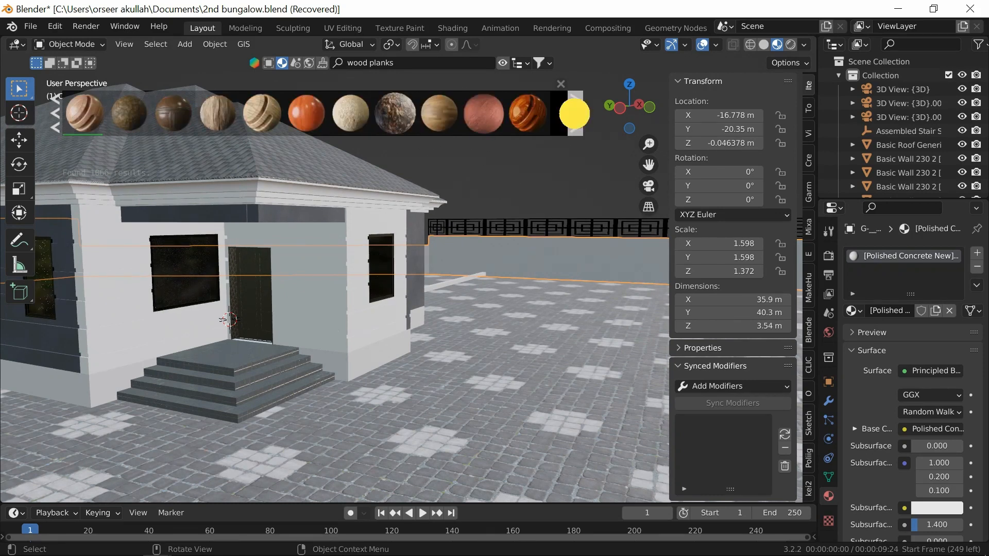
click(577, 118)
click(576, 116)
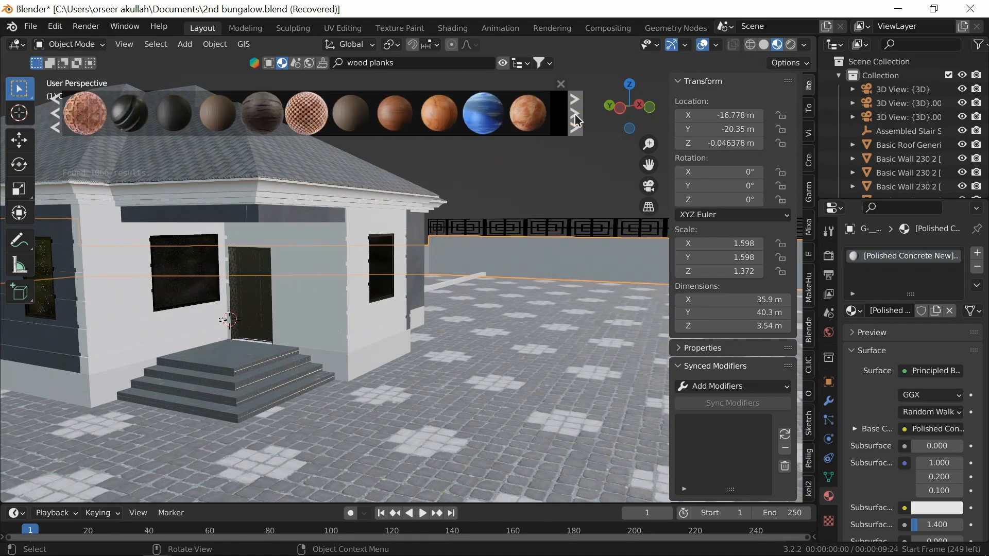
click(577, 119)
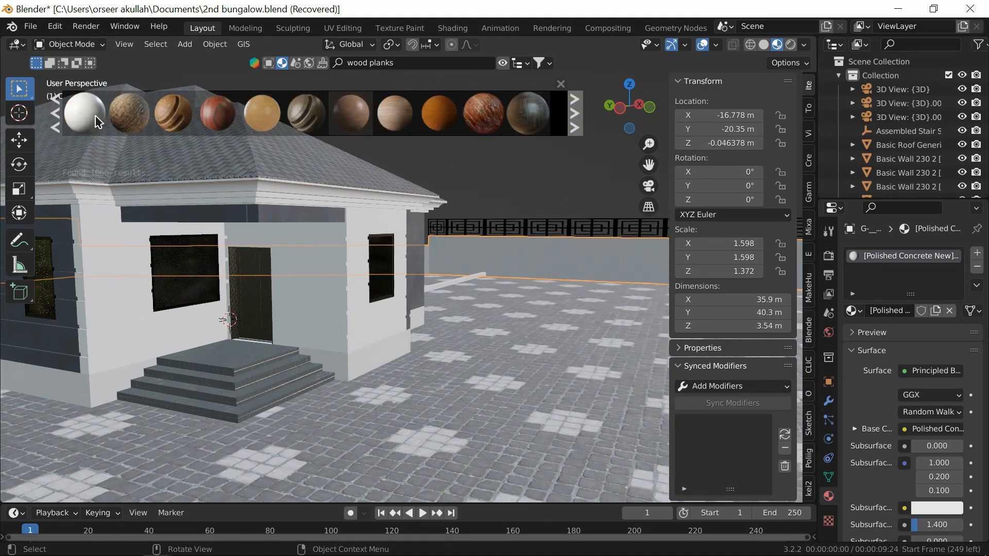
- Go back through the wood planks results to the first materials in the list
click(343, 296)
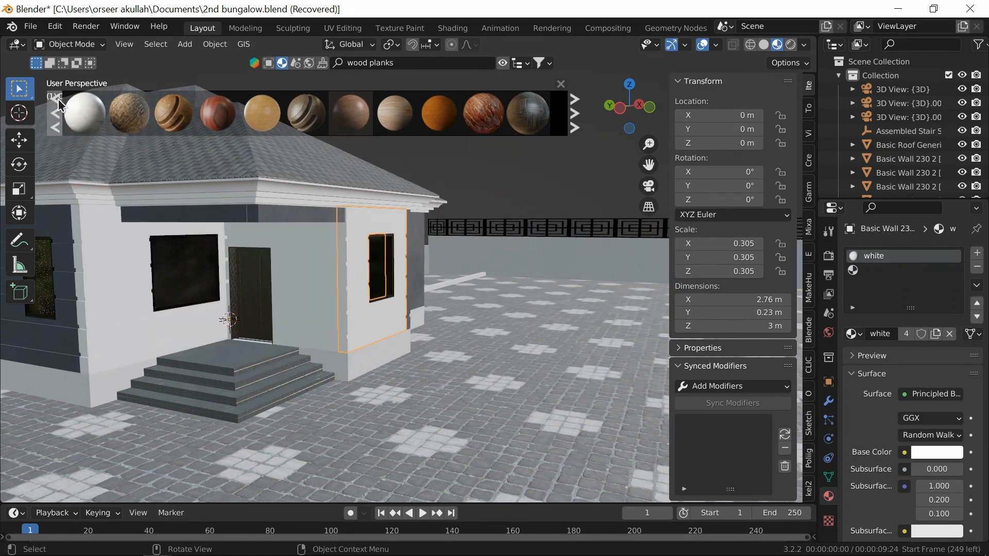
click(58, 98)
click(58, 99)
click(57, 99)
click(58, 98)
click(58, 99)
click(57, 98)
click(58, 98)
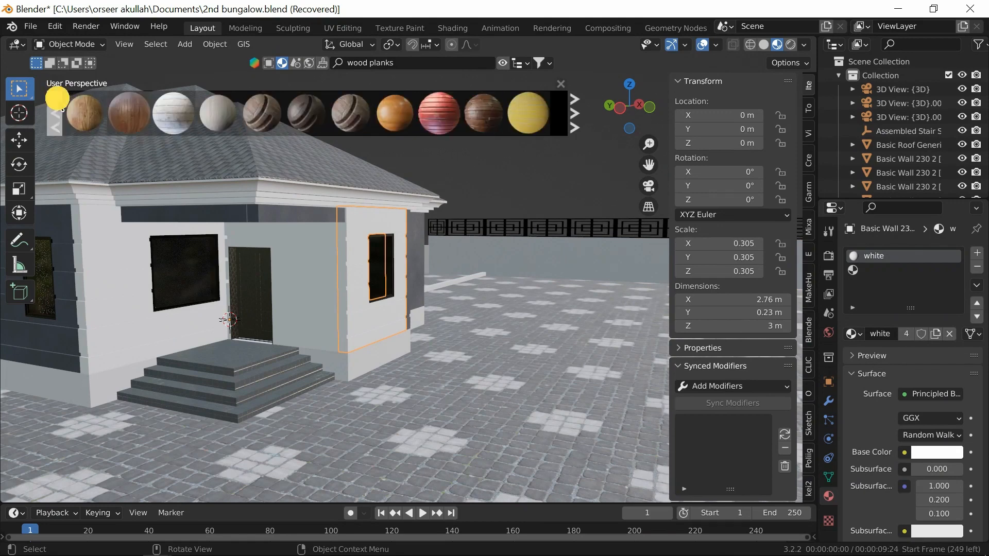
click(57, 98)
click(58, 99)
click(58, 99)
click(58, 99)
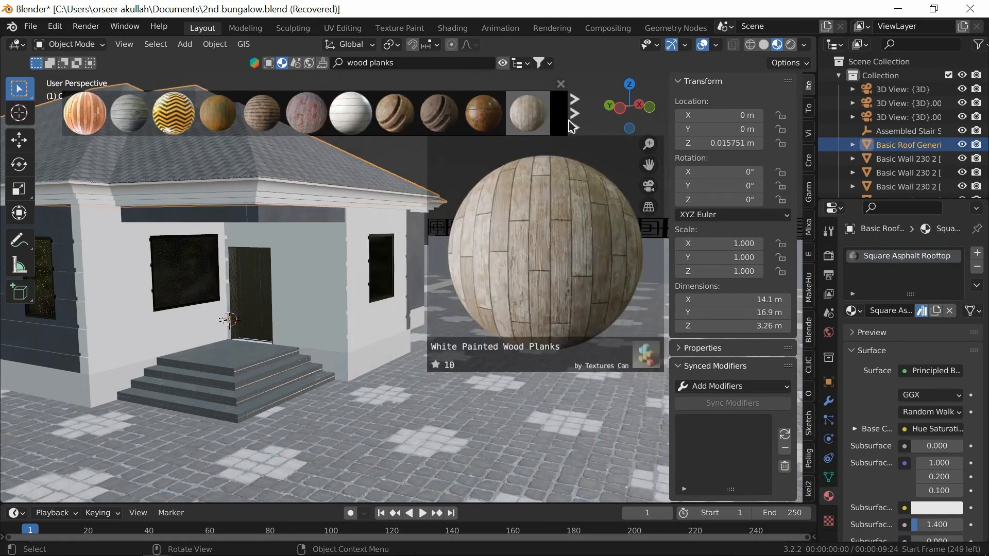
- Apply the dark brown Log Planks material to the porch's end wall with the narrow window
click(577, 122)
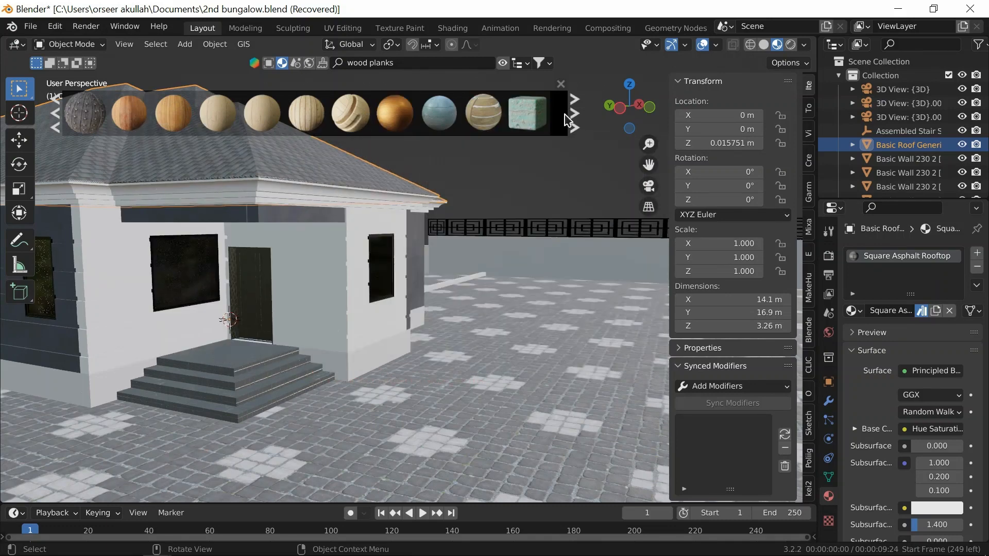
click(574, 113)
mouse_move(528, 113)
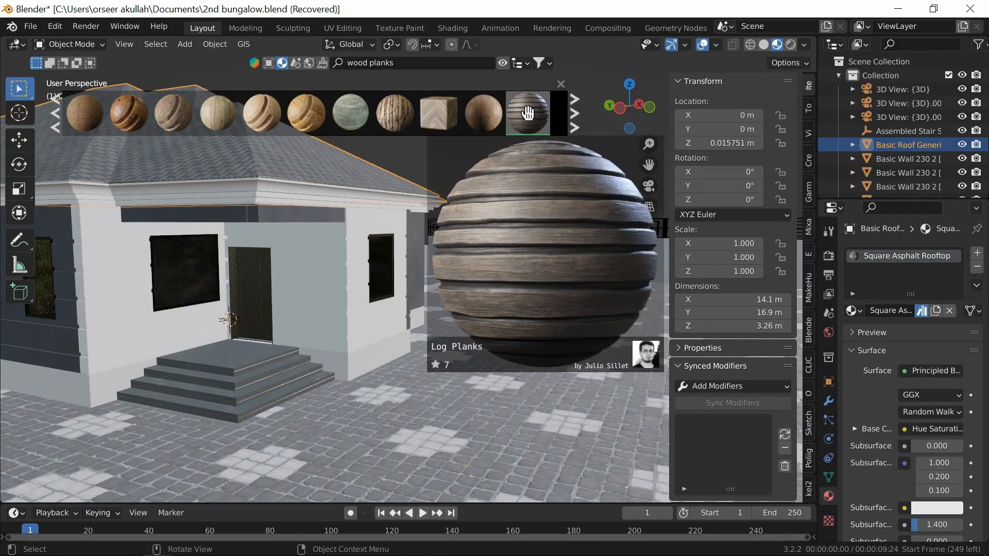
click(377, 294)
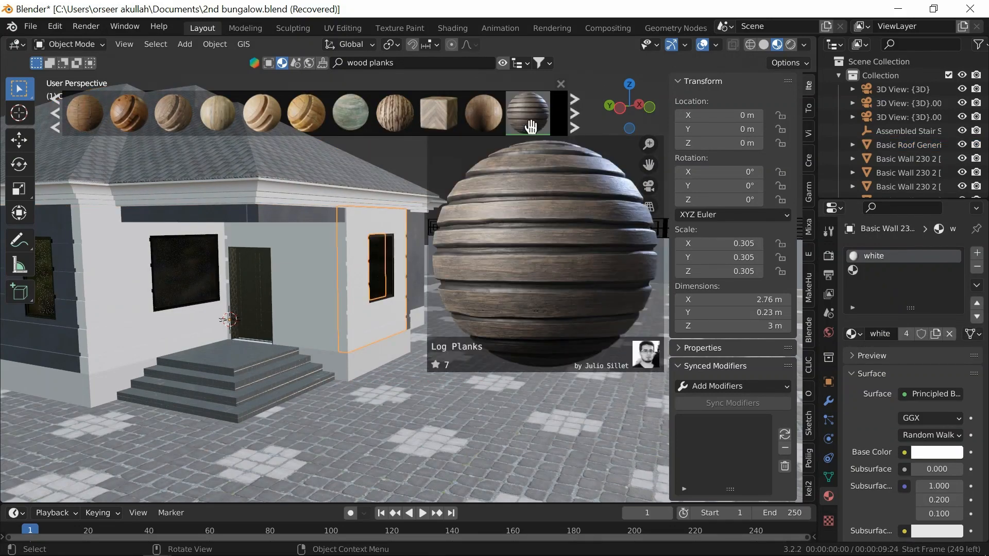
click(531, 118)
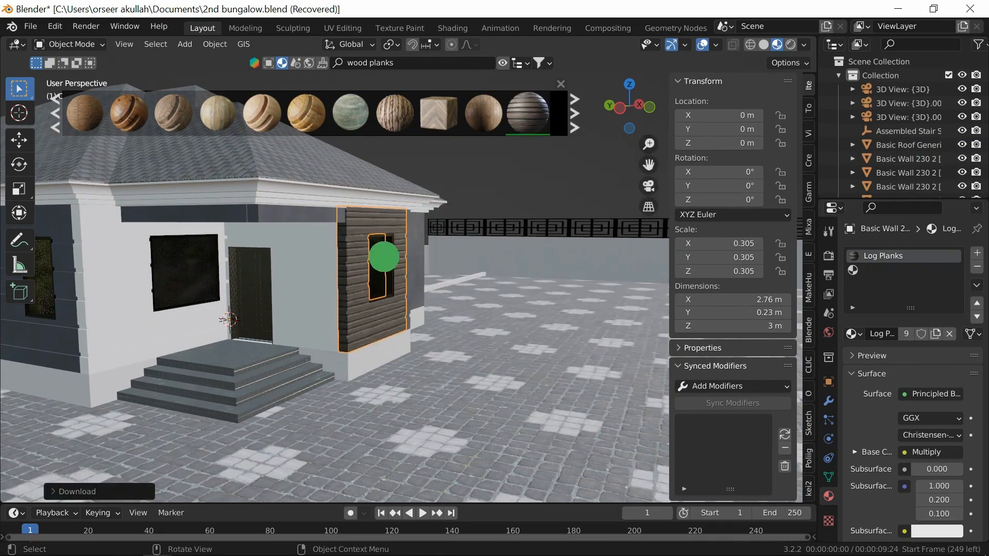
- Enter Edit Mode on the Log Planks wall with its narrow side beside the entrance in view
middle_drag(384, 257, 320, 254)
scroll(303, 262, up, 3)
click(139, 291)
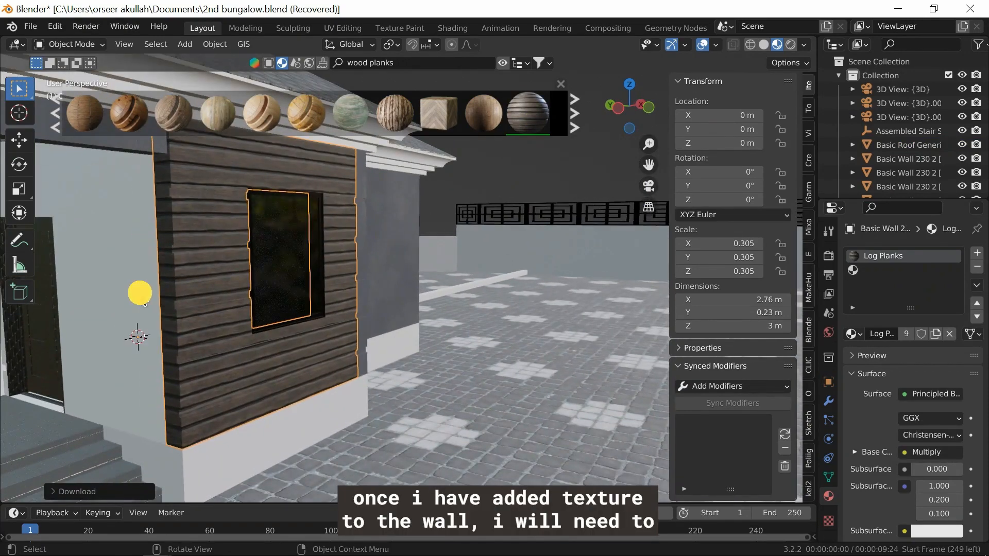
scroll(199, 332, down, 3)
middle_drag(199, 331, 255, 321)
click(434, 283)
middle_drag(361, 312, 511, 278)
key(Tab)
key(alt+z)
key(alt+z)
- Try to circle-select the faces on the narrow side of the Log Planks wall
key(c)
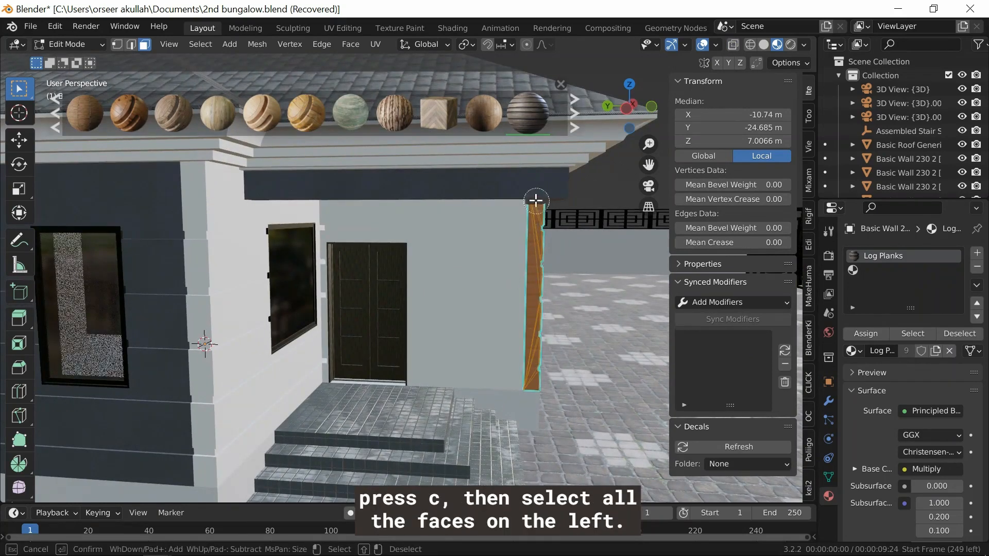
drag(536, 200, 532, 349)
key(Escape)
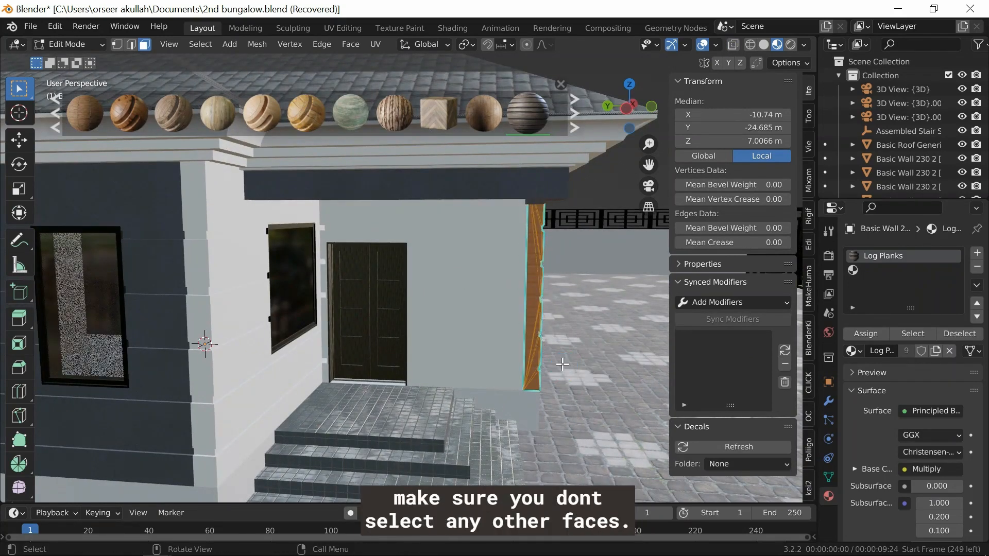
- Clear the face selection and circle-select only the faces on the Log Planks wall's narrow side facing the entrance
key(alt+a)
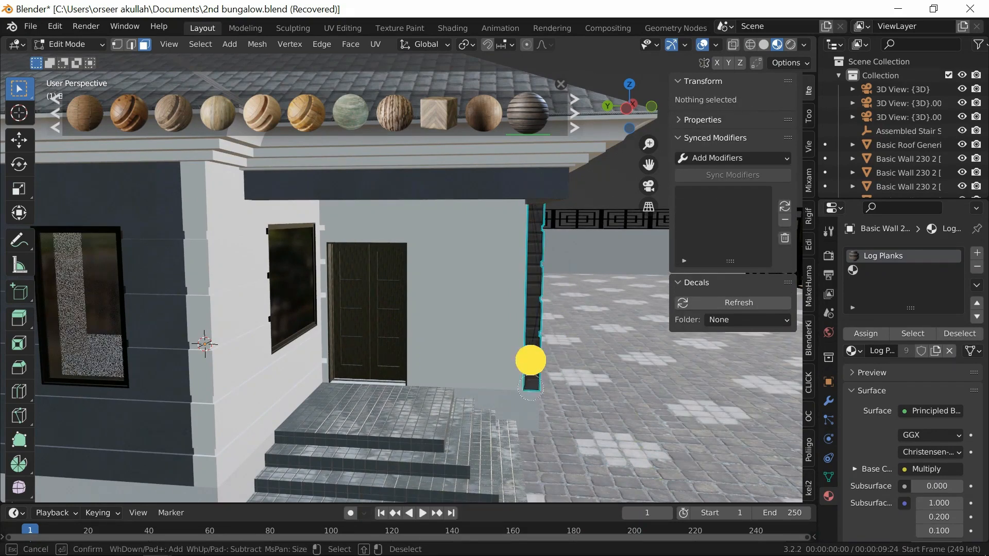
key(c)
drag(530, 358, 534, 181)
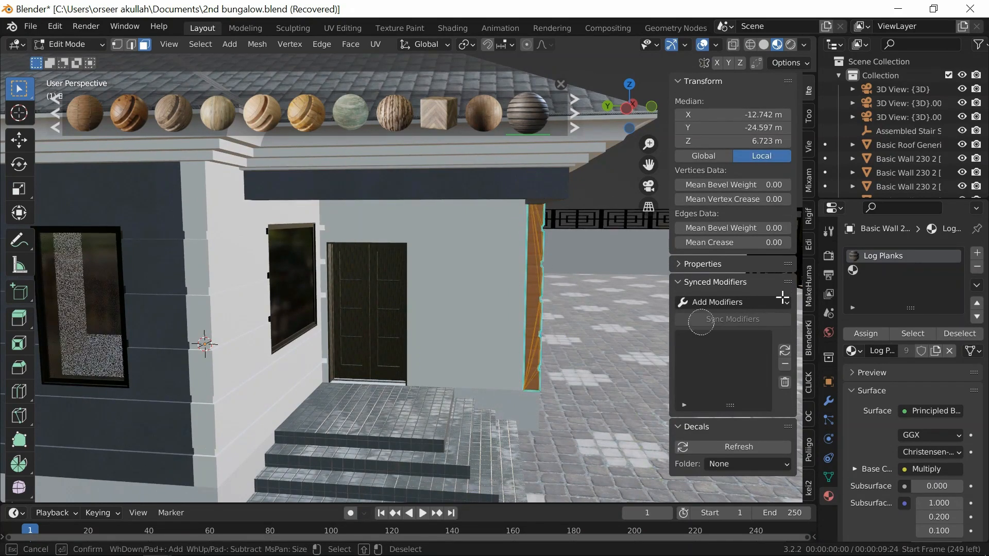
right_click(860, 289)
- Assign the selected side faces to the wall's second material slot, set that slot to the existing white material, and return to Object Mode
click(857, 273)
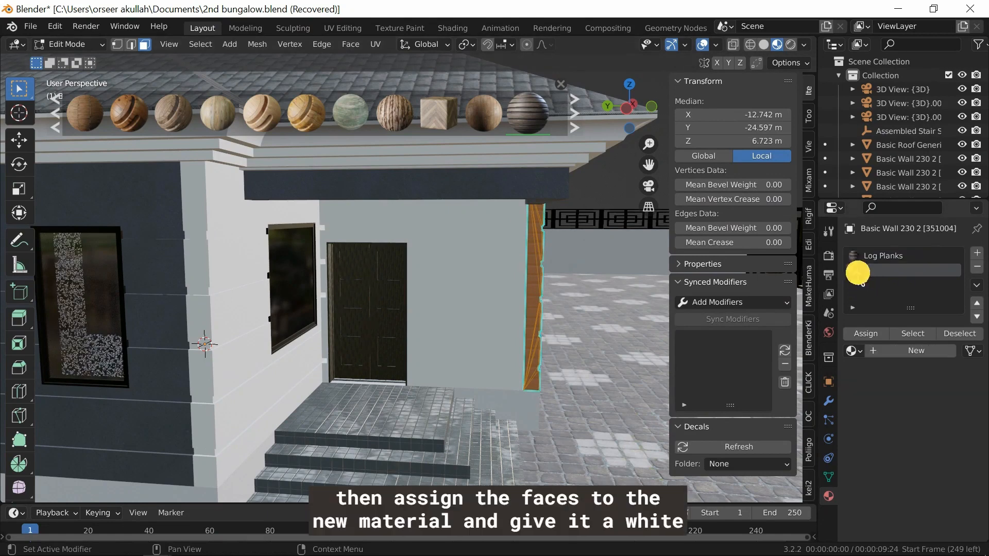
click(872, 338)
click(854, 350)
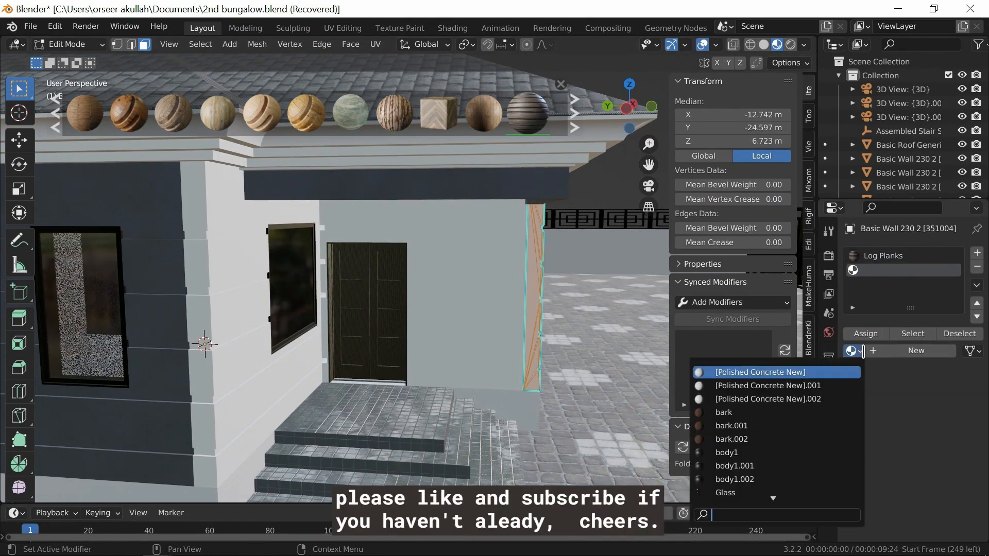
scroll(762, 382, up, 3)
click(758, 373)
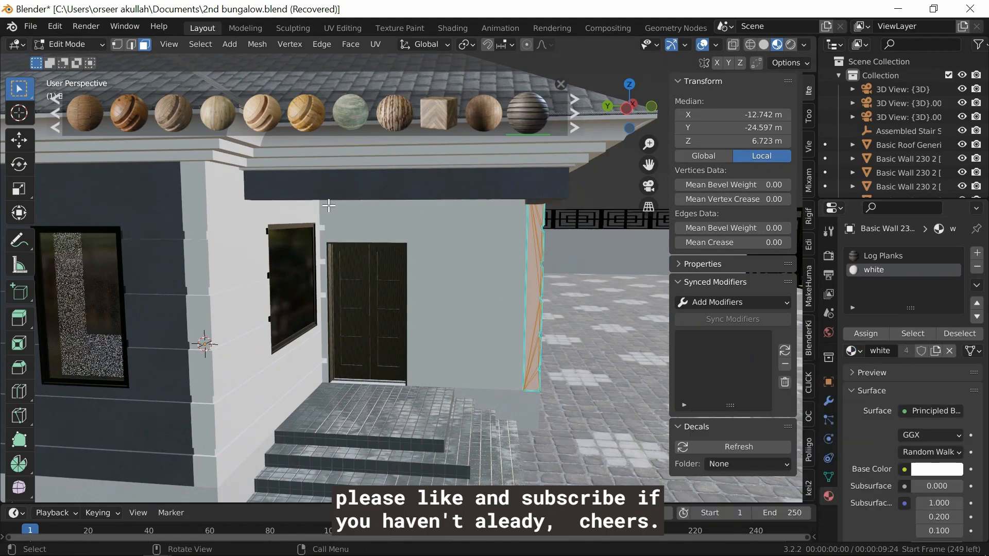
click(70, 44)
click(62, 67)
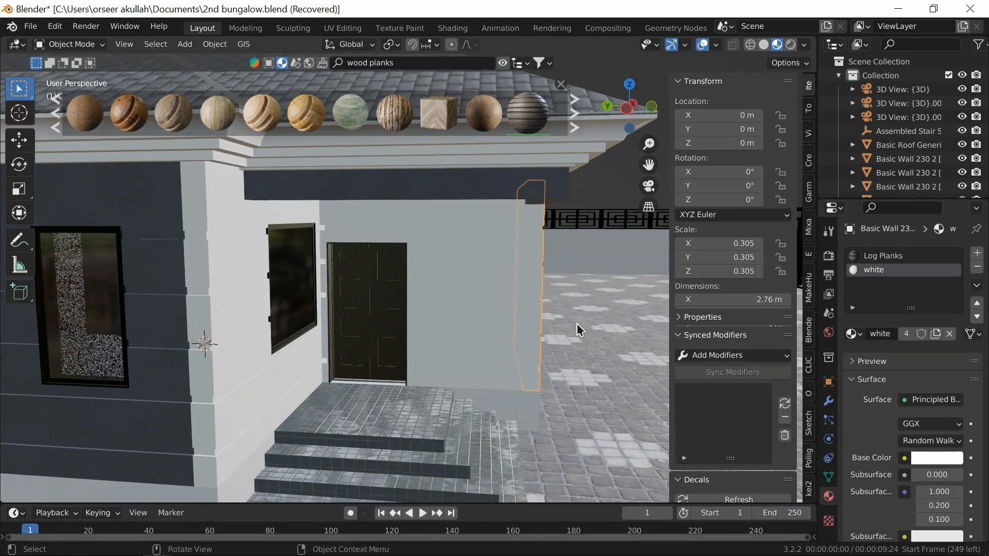
- Examine the Log Planks wall with the narrow window and the low base wall beneath it from the front and the entrance side
click(601, 328)
middle_drag(581, 333, 454, 341)
scroll(454, 341, down, 3)
scroll(239, 338, up, 4)
shift+middle_drag(238, 337, 328, 306)
scroll(278, 360, up, 2)
click(271, 356)
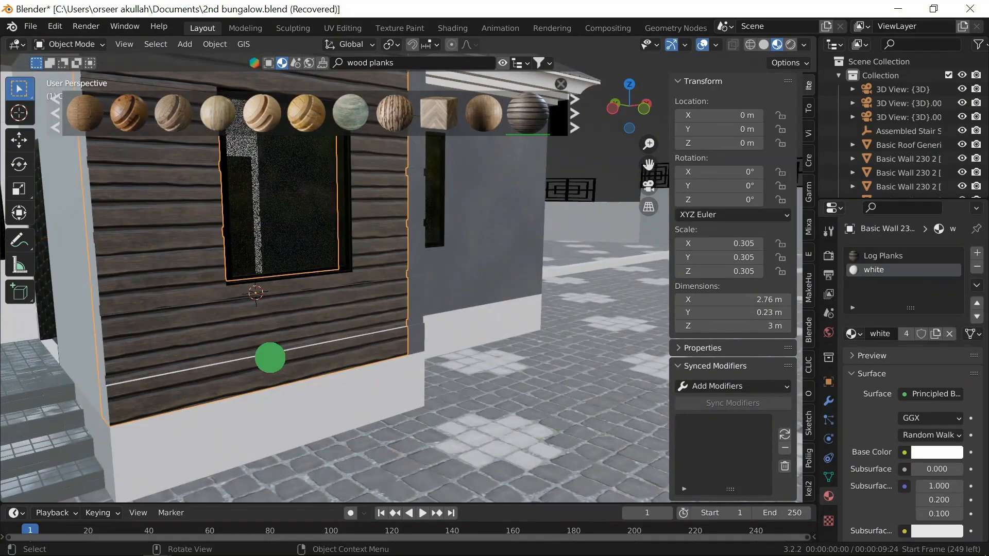
scroll(269, 355, up, 2)
middle_drag(269, 355, 367, 359)
click(454, 314)
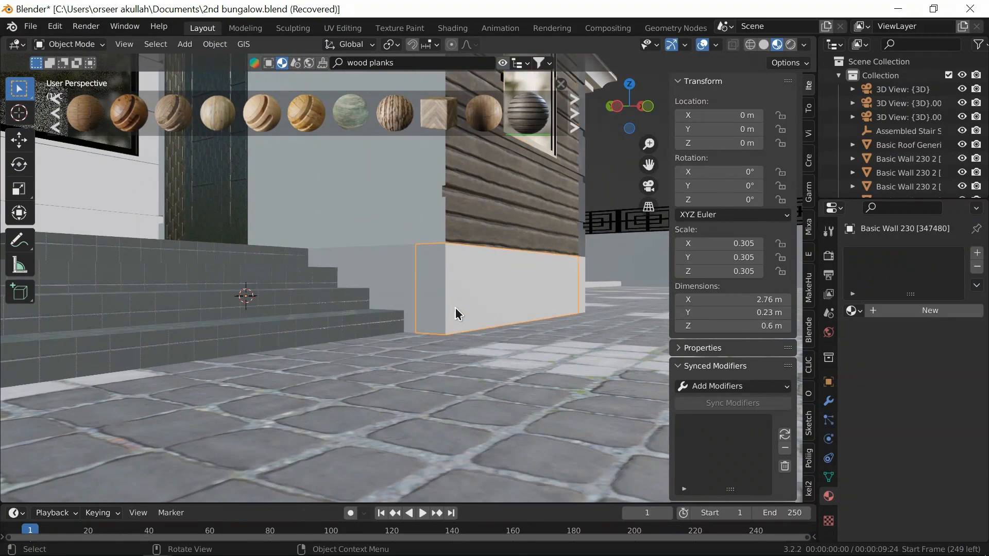
shift+middle_drag(441, 320, 335, 326)
click(387, 329)
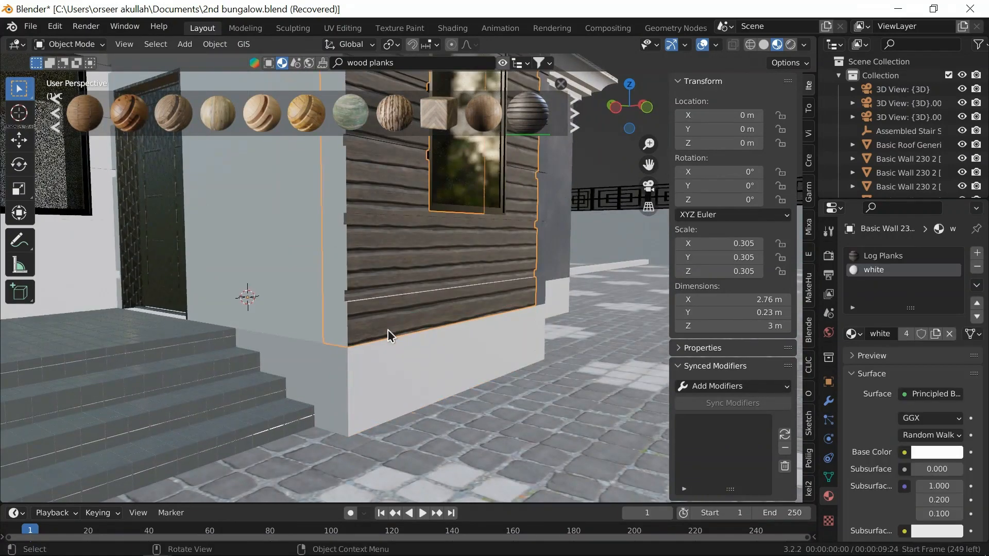
scroll(389, 332, down, 3)
- Try a new material with Log Planks on the low base wall beneath the plank-clad wall, and undo it
click(392, 347)
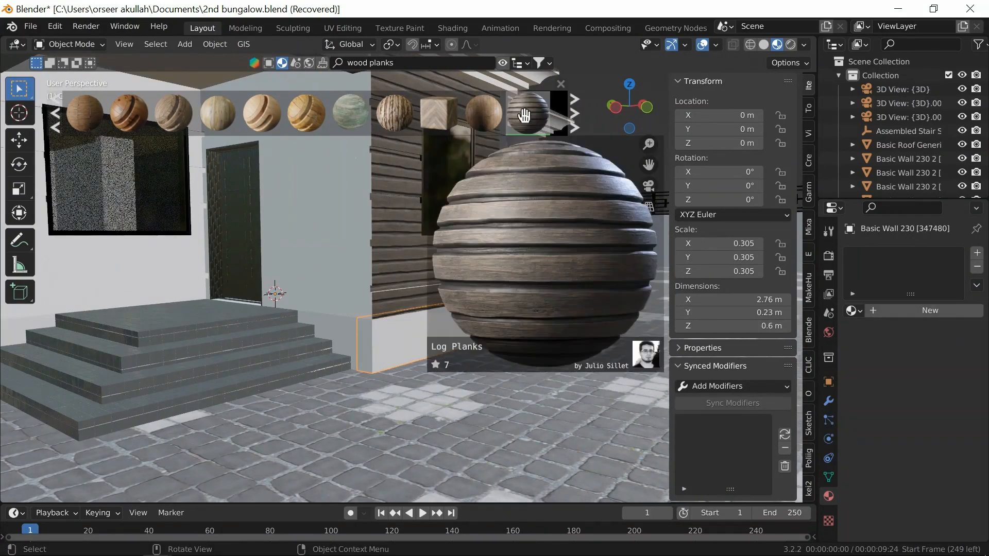
click(883, 311)
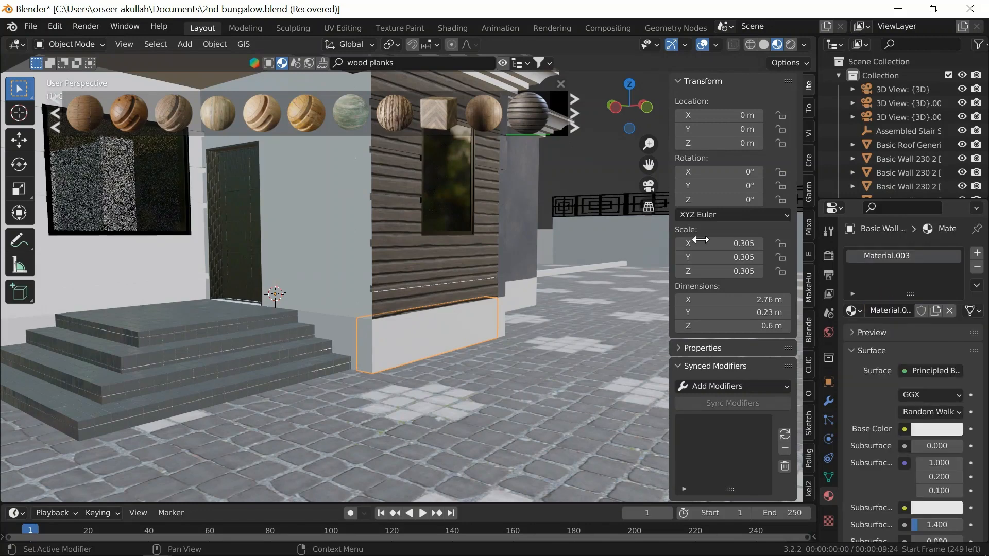
click(527, 119)
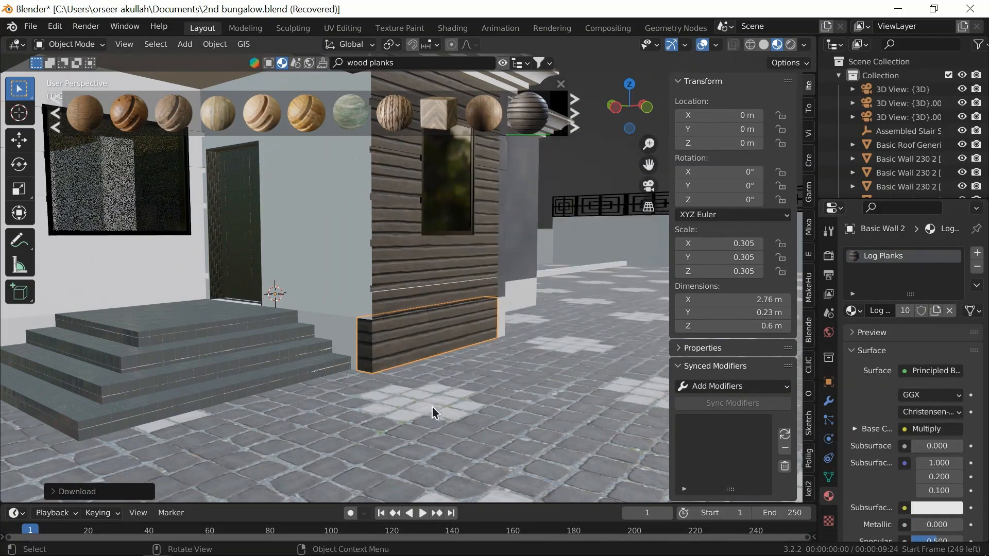
key(ctrl+z)
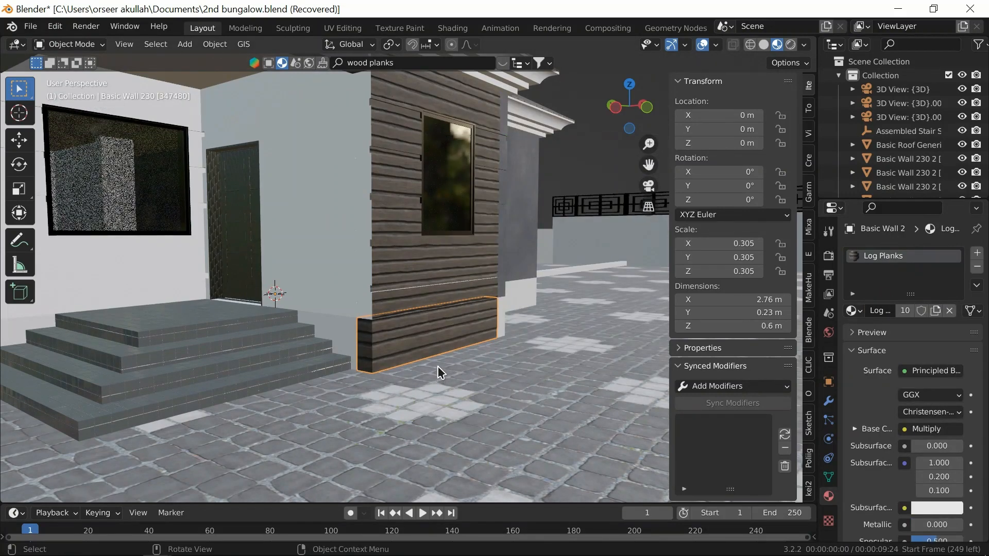
scroll(438, 370, down, 2)
middle_drag(440, 371, 448, 360)
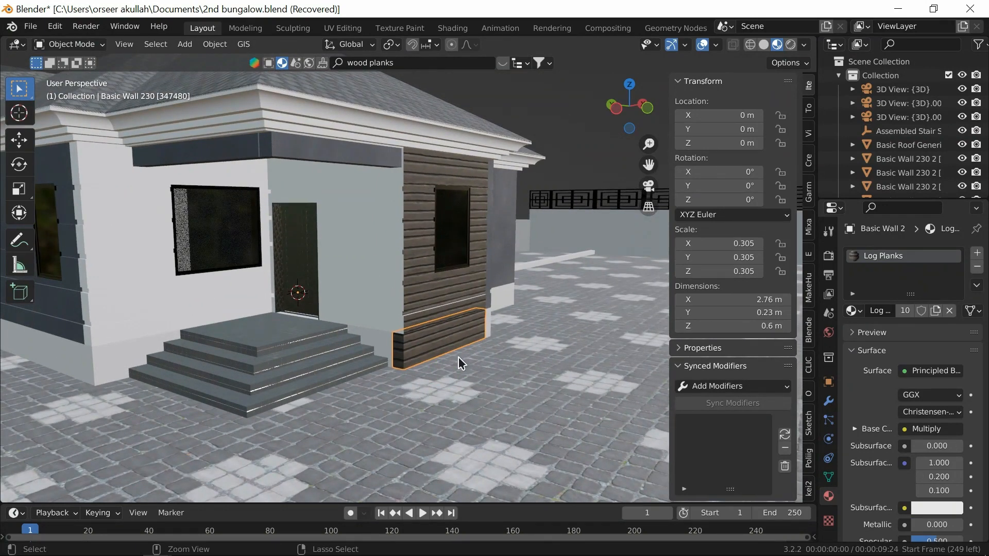
key(ctrl+z)
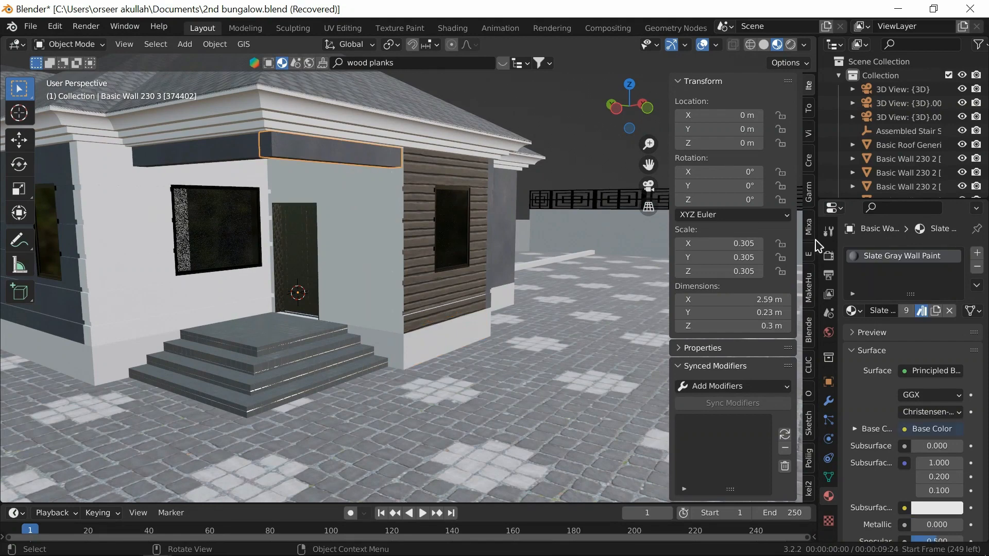
- Remove Slate Gray Wall Paint from both beams above the porch and create a new material on the beam above the large window
click(976, 266)
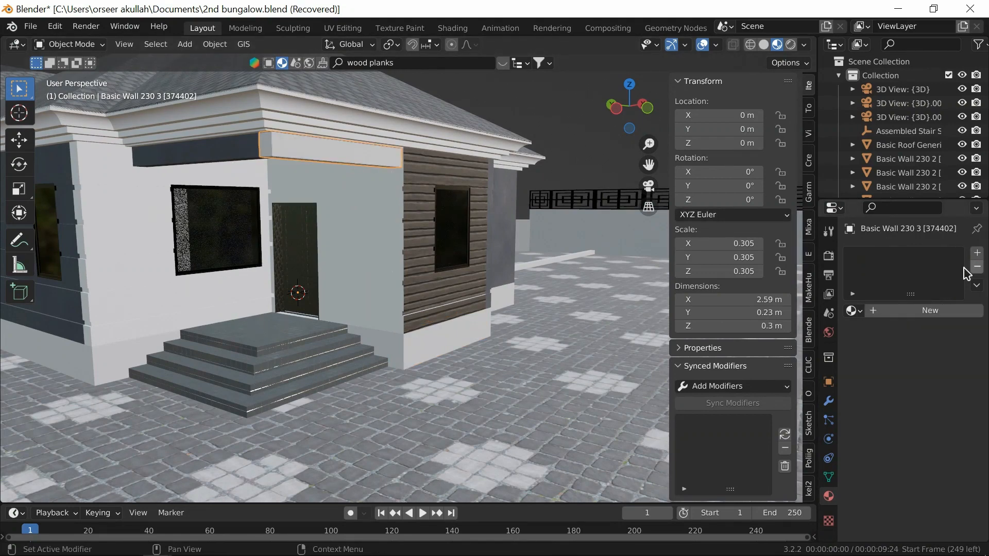
click(236, 158)
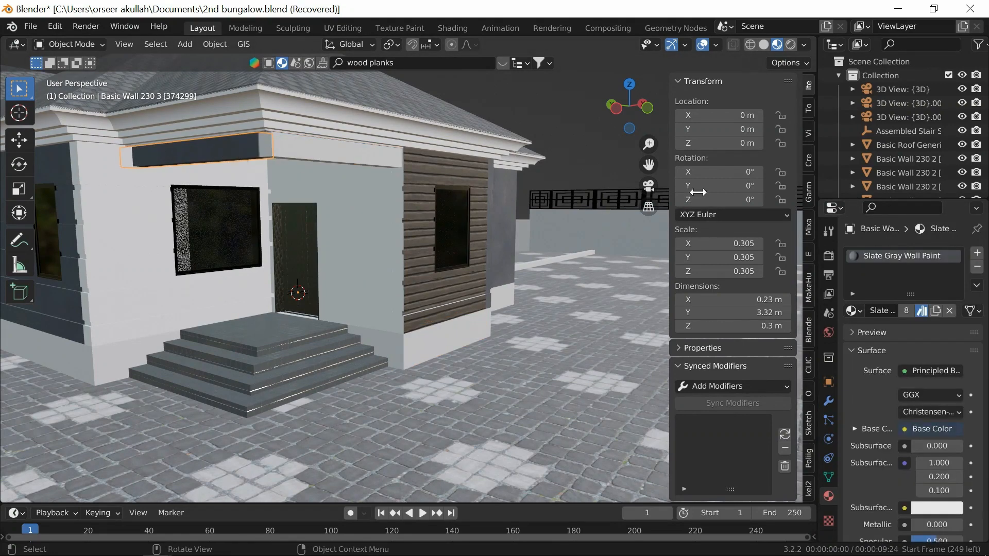
click(976, 266)
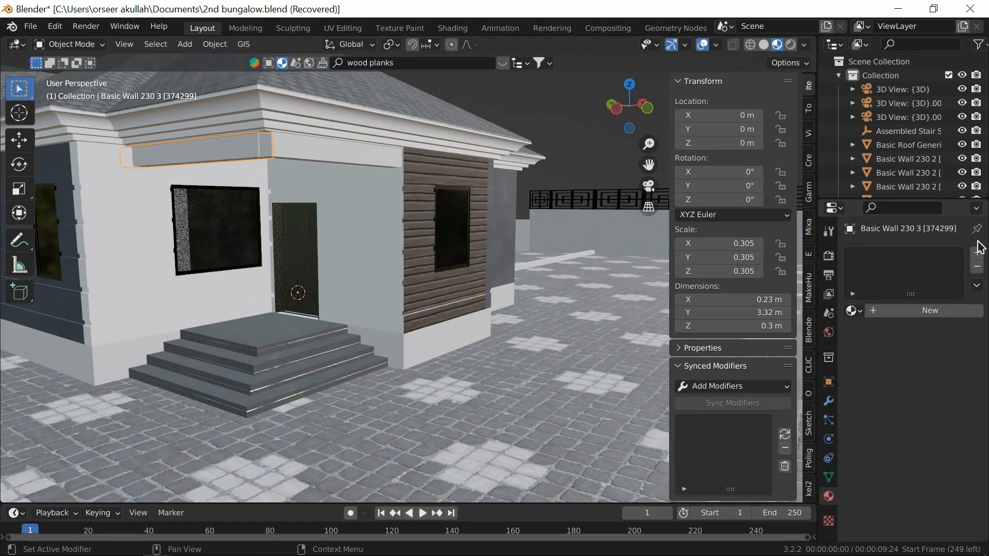
click(977, 256)
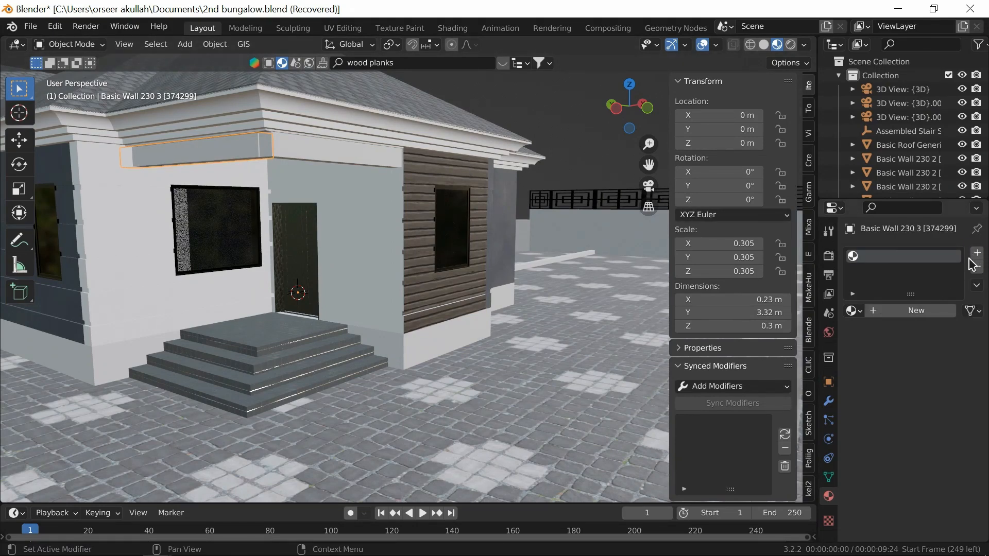
click(899, 311)
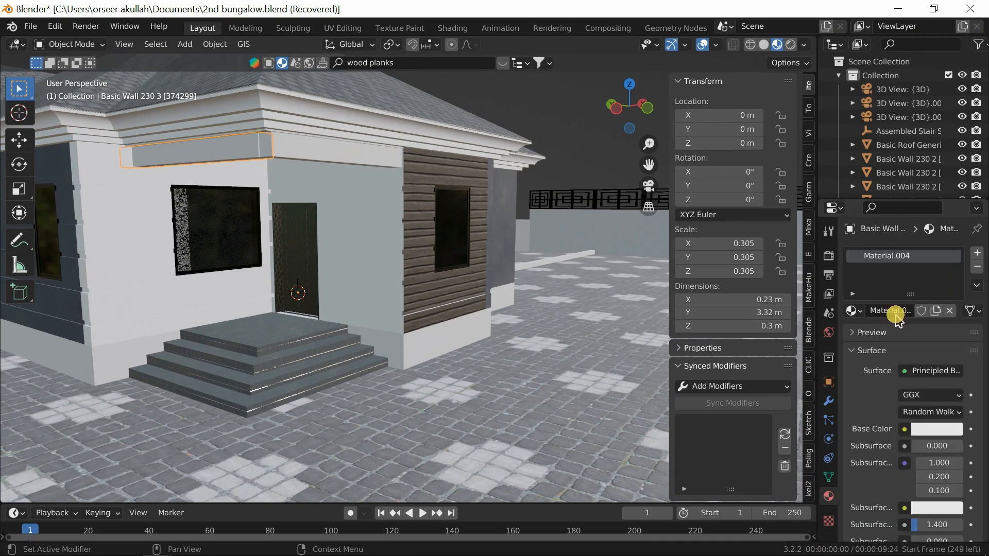
- Try the Log Planks material on the beam above the large window and undo it
click(853, 311)
click(760, 333)
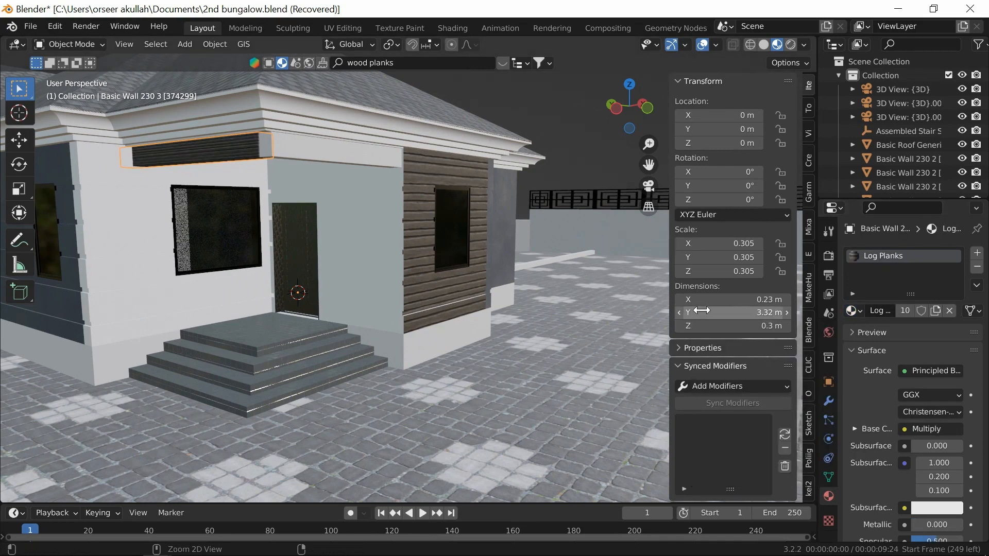
key(ctrl+z)
- Apply the library's Log Planks material to the beam above the large window and to the adjoining beam above the entrance door
click(236, 148)
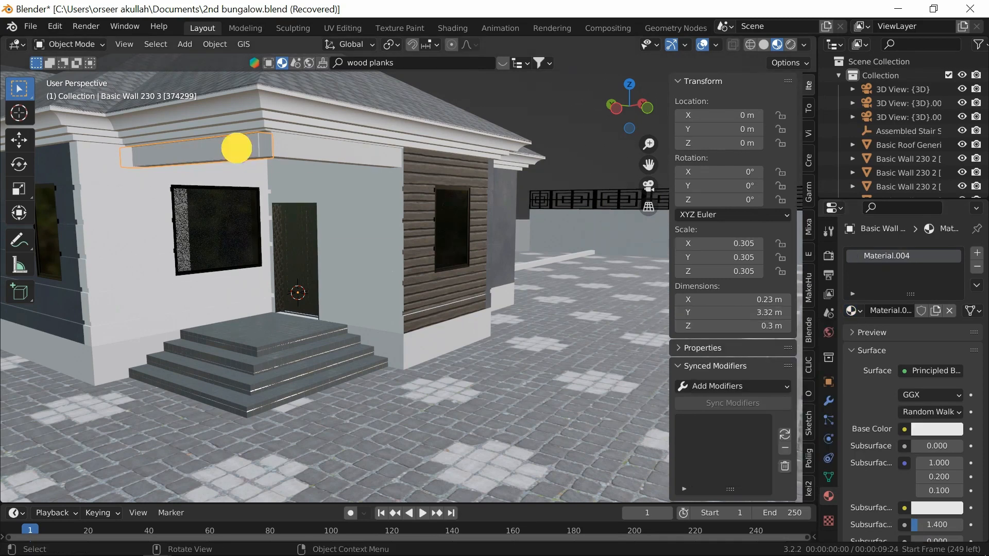
click(500, 62)
click(523, 112)
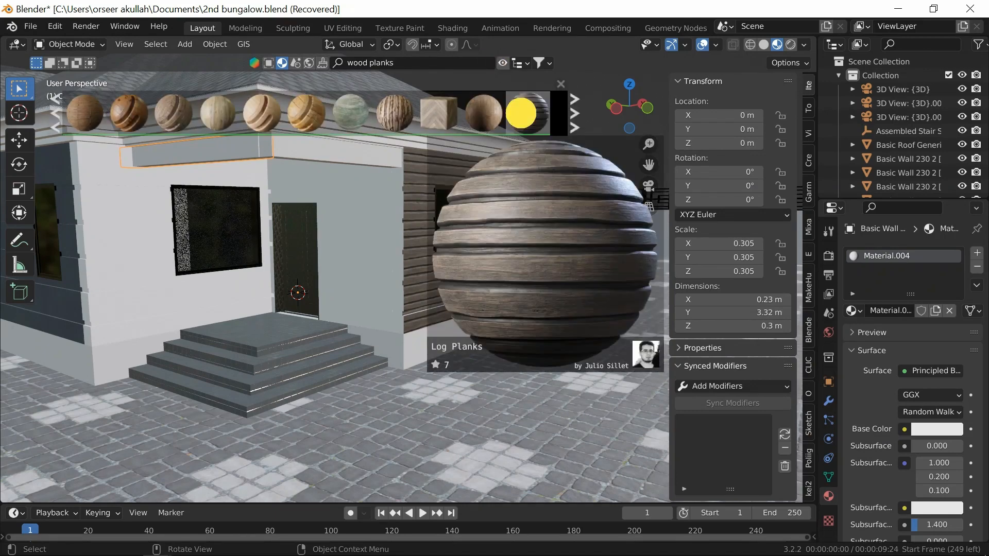
click(390, 164)
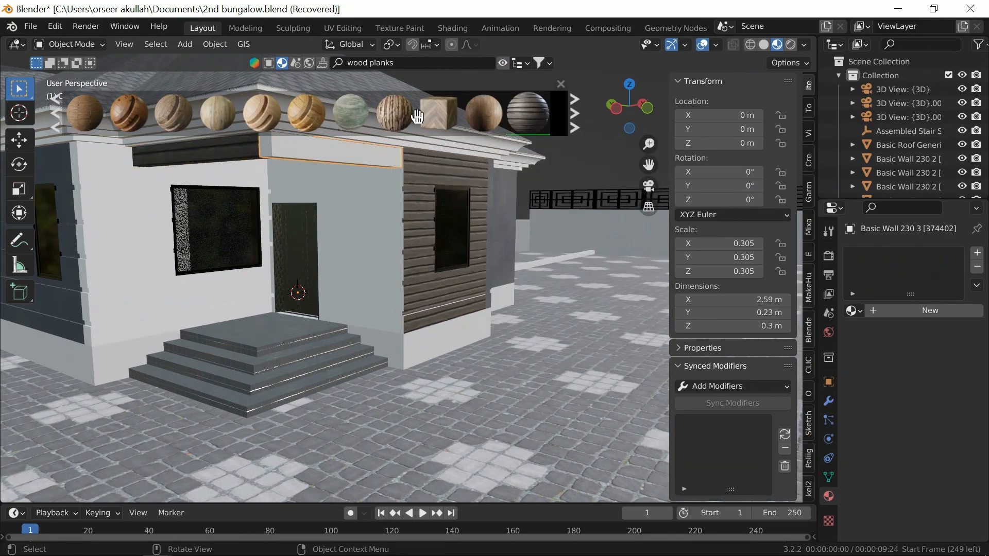
click(889, 311)
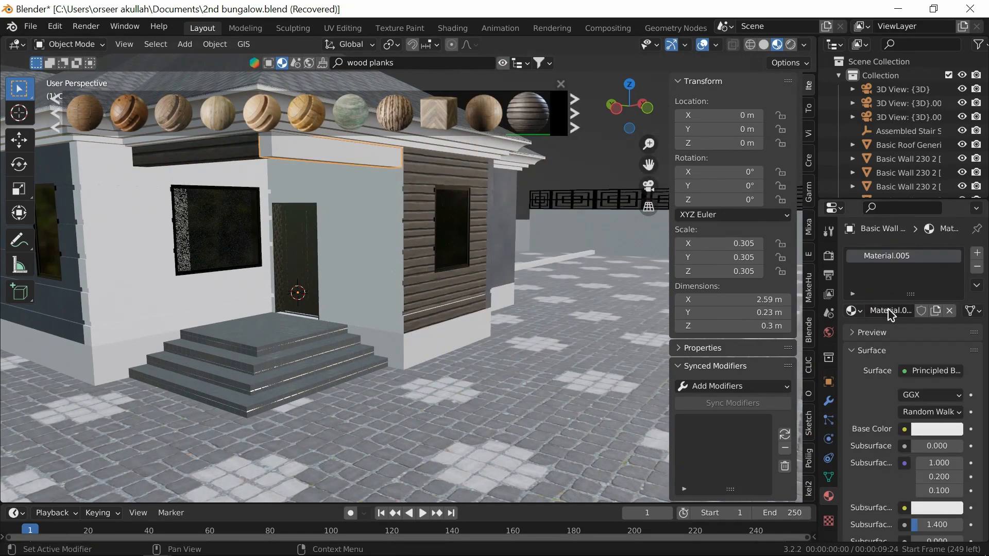
click(531, 114)
click(428, 428)
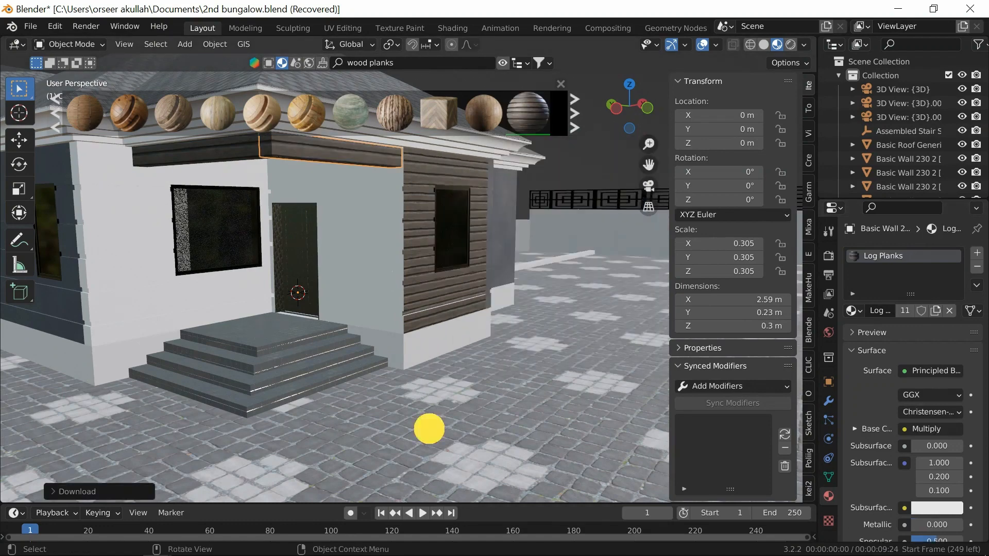
- Undo the Log Planks assignments on both porch beams and view the house from the entrance side
middle_drag(420, 337, 399, 326)
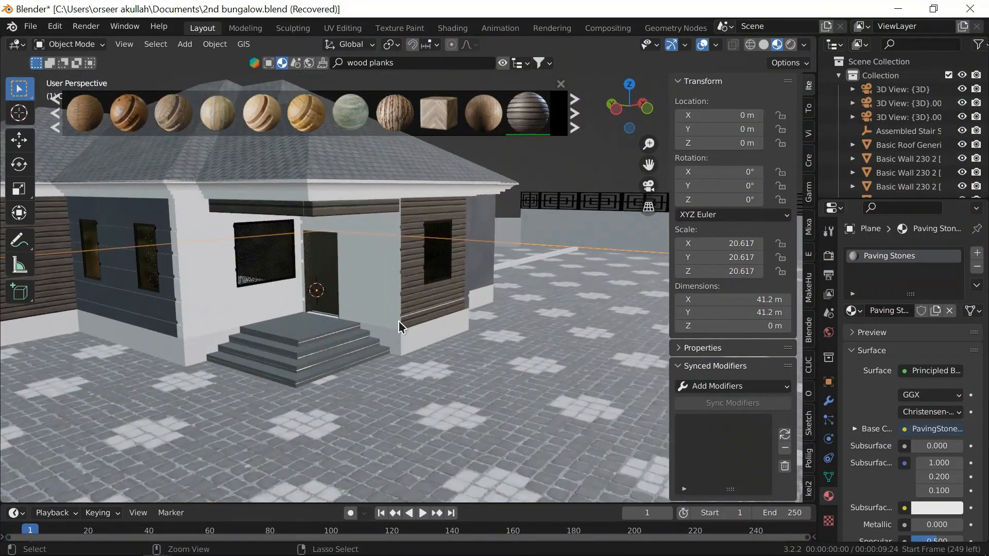
key(ctrl+z)
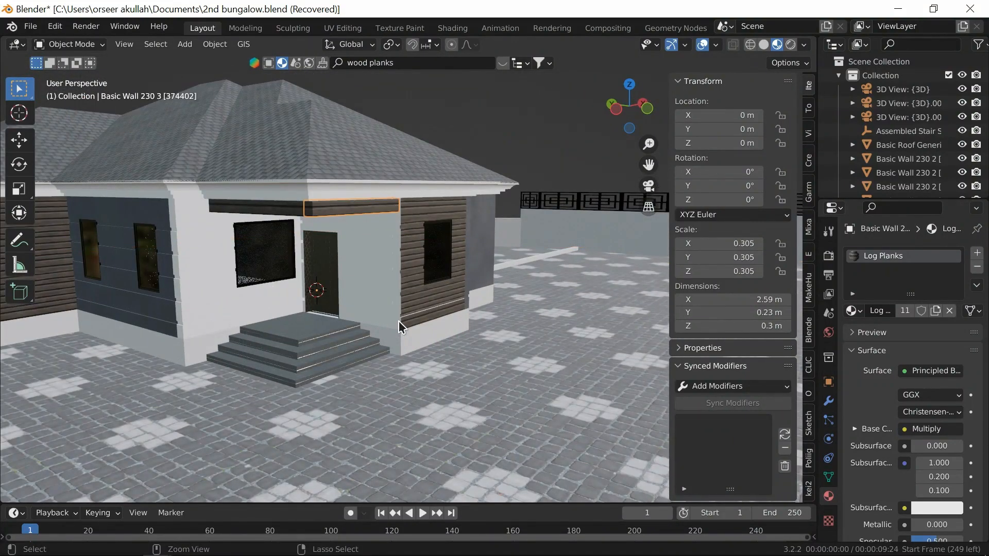
key(ctrl+z)
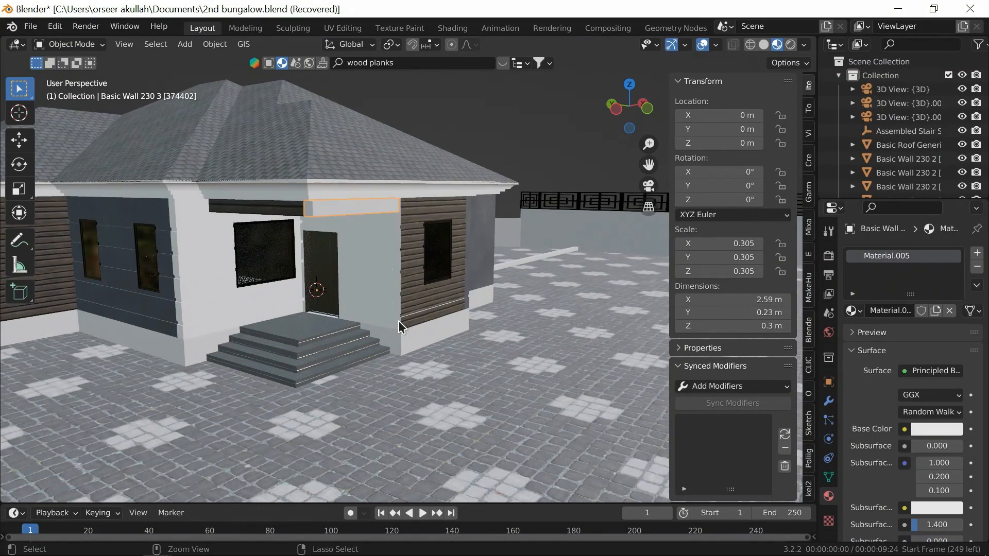
key(ctrl+z)
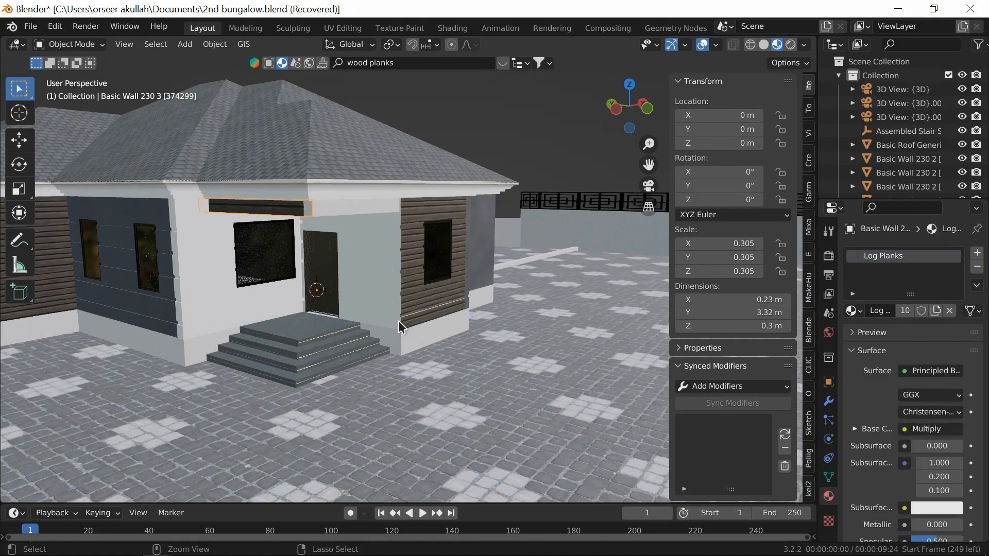
key(ctrl+z)
middle_drag(400, 322, 431, 442)
scroll(391, 315, up, 3)
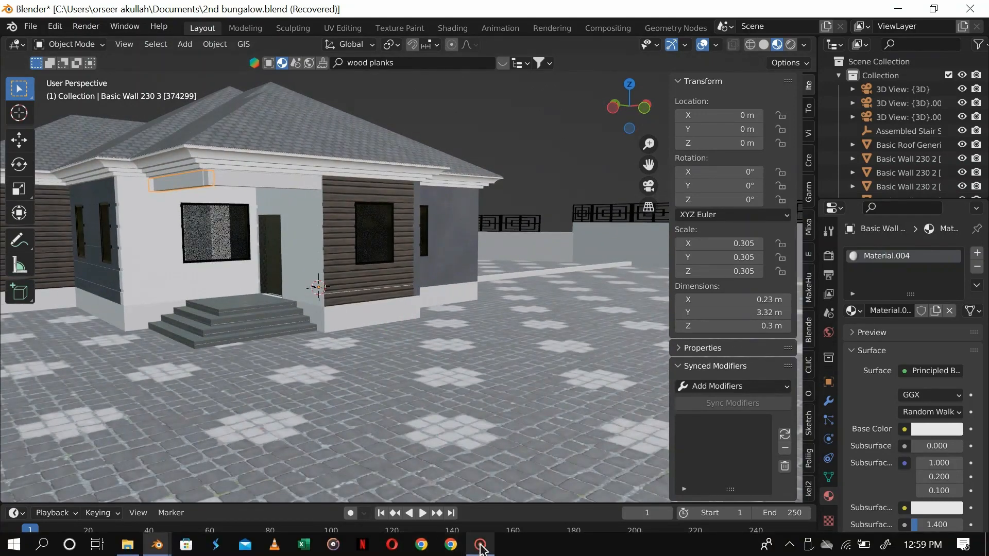
click(479, 543)
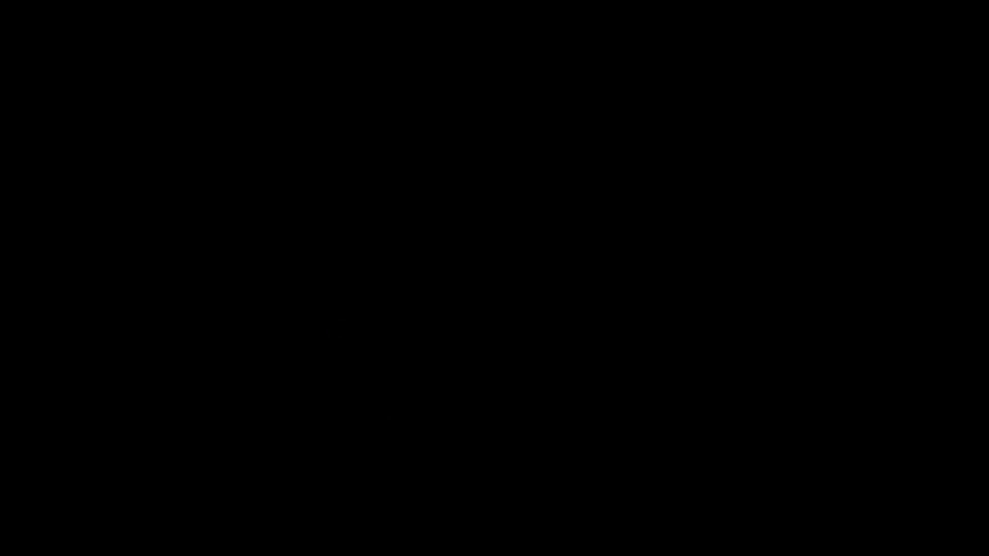